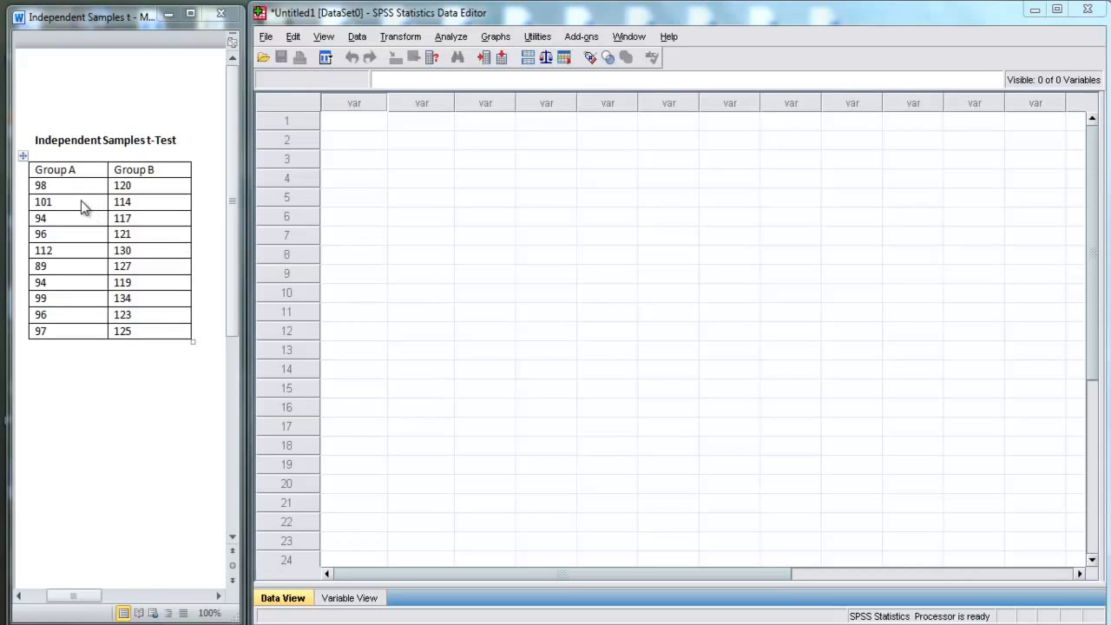
Step: Review the Group A and Group B scores in the Word table and the empty data grid
click(70, 186)
drag(70, 185, 61, 327)
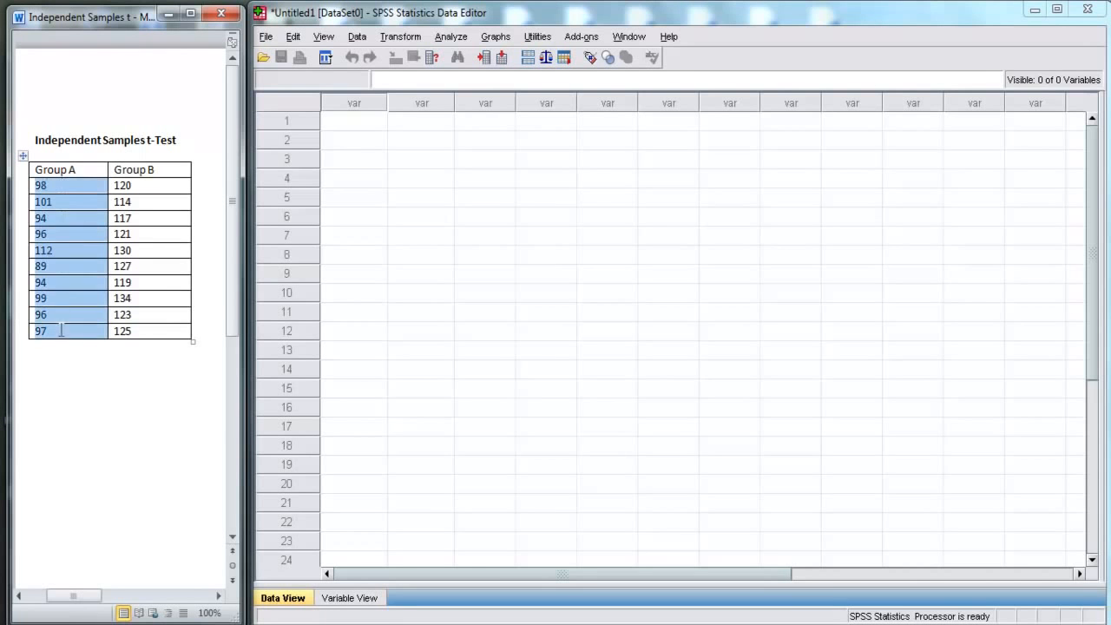
drag(144, 185, 141, 327)
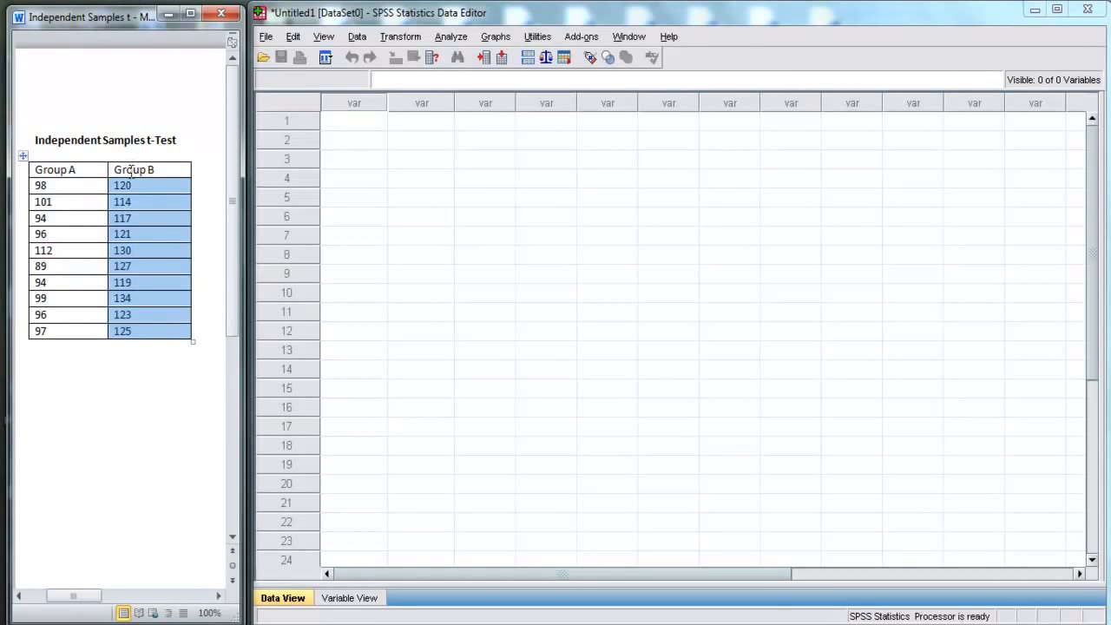
click(86, 187)
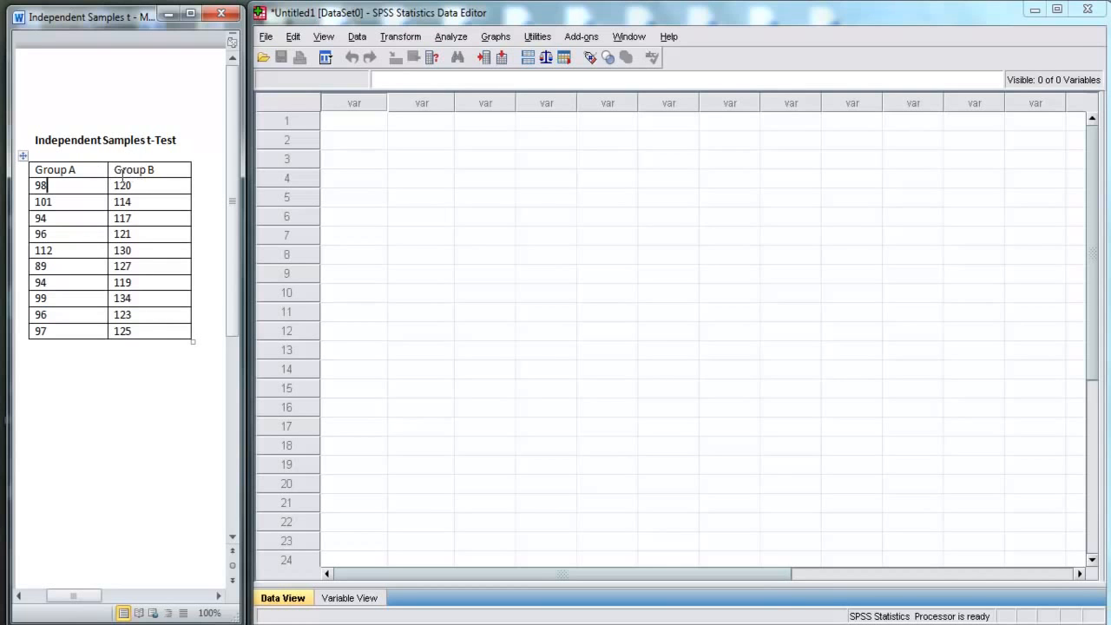
drag(59, 185, 33, 203)
click(57, 201)
click(59, 202)
click(363, 19)
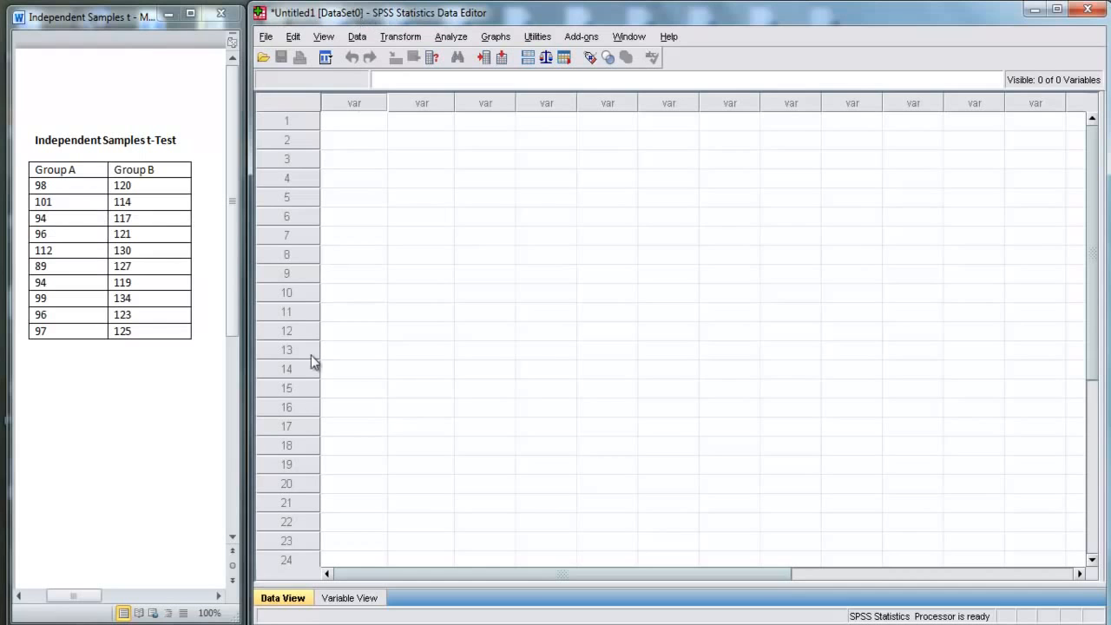
drag(363, 125, 673, 384)
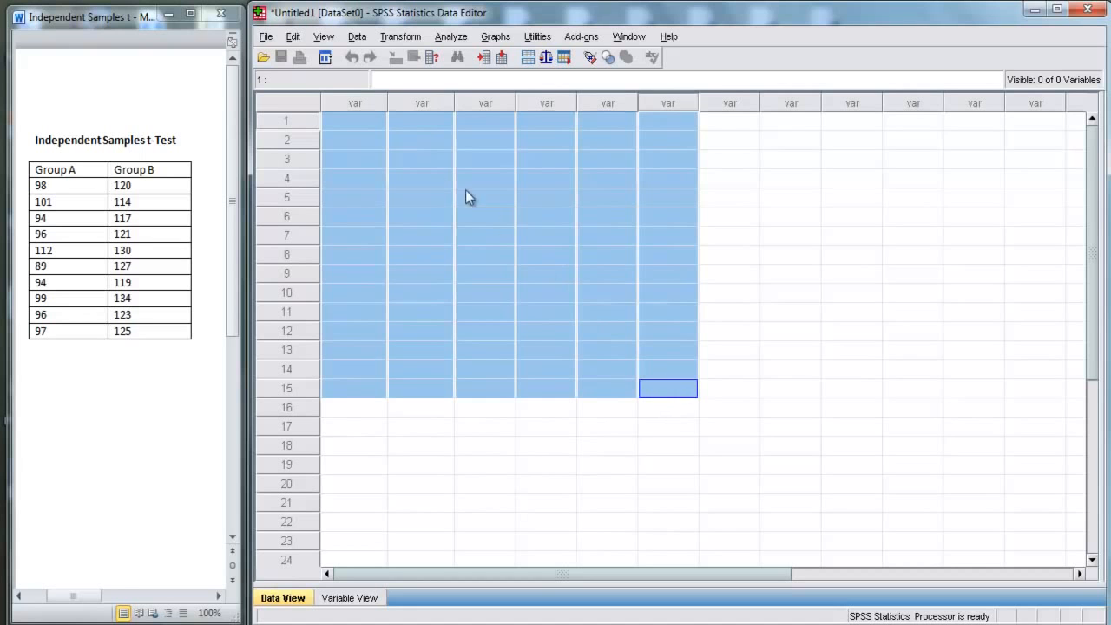
click(359, 126)
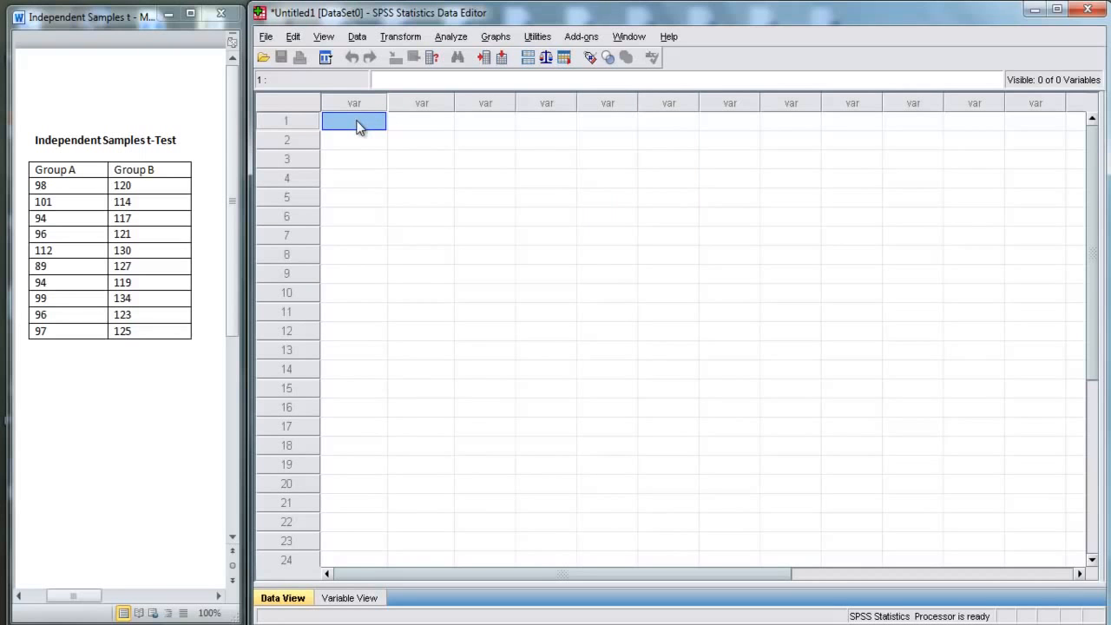
Step: Define two variables named Group and Score in Variable View
click(349, 598)
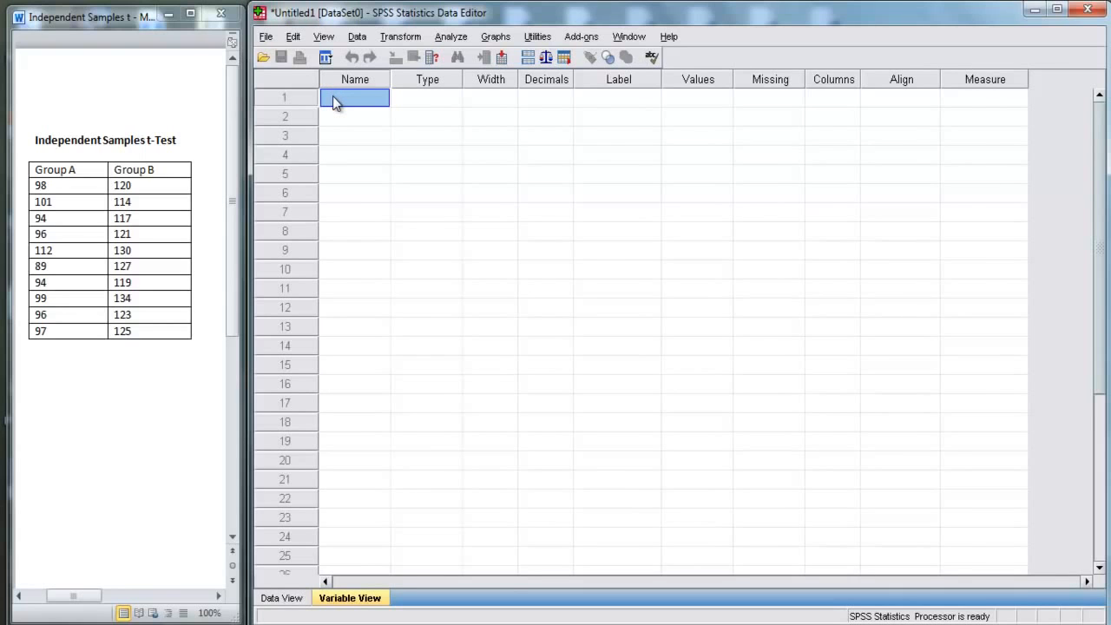
text(Group)
click(340, 119)
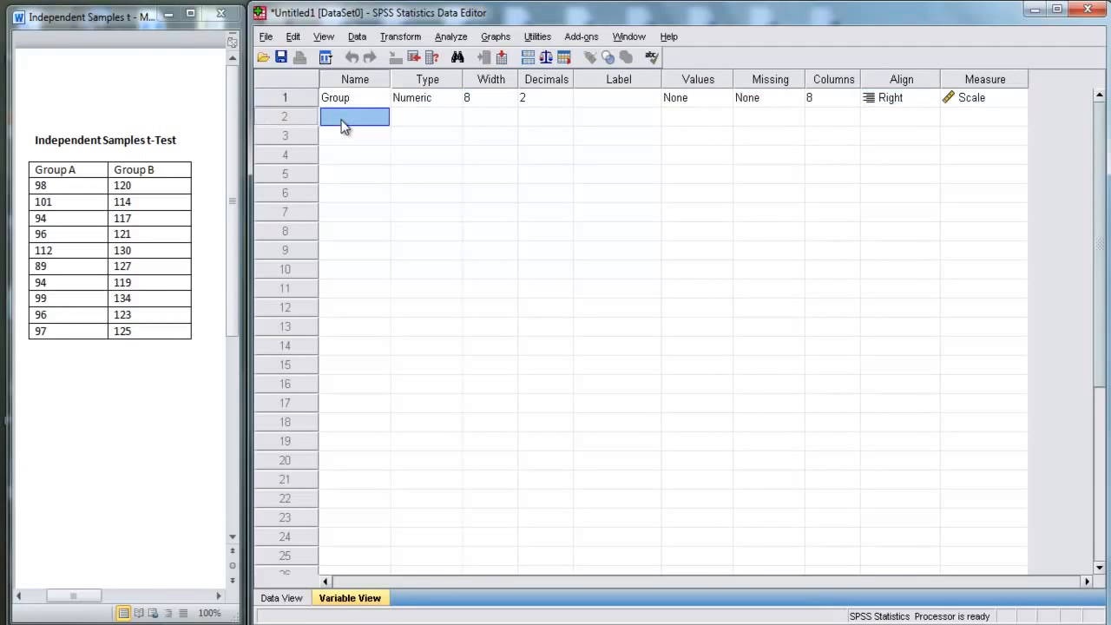
text(Sc)
click(344, 126)
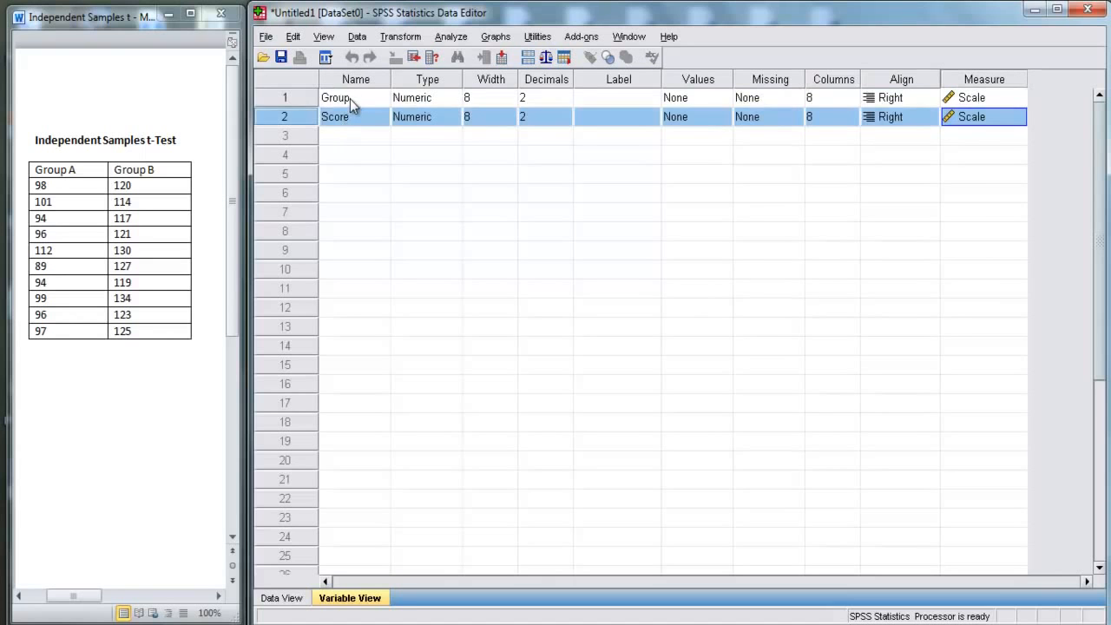
click(350, 100)
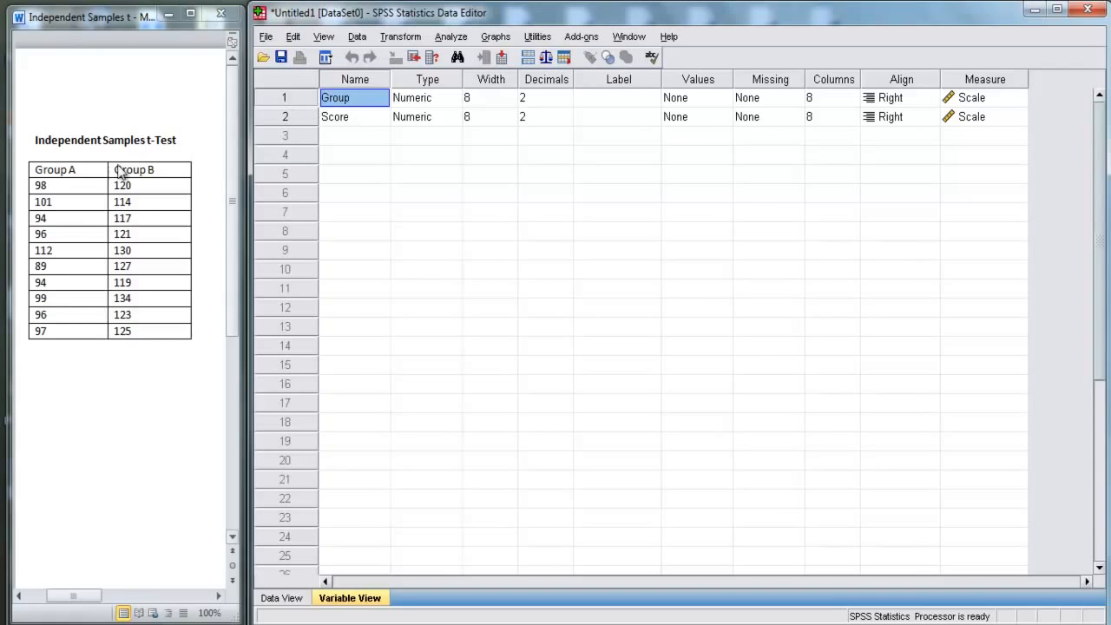
Step: Rename the Word table's column headings to Group 1 and Group 2
click(79, 170)
key(BackSpace)
text(1)
click(165, 170)
key(BackSpace)
text(2)
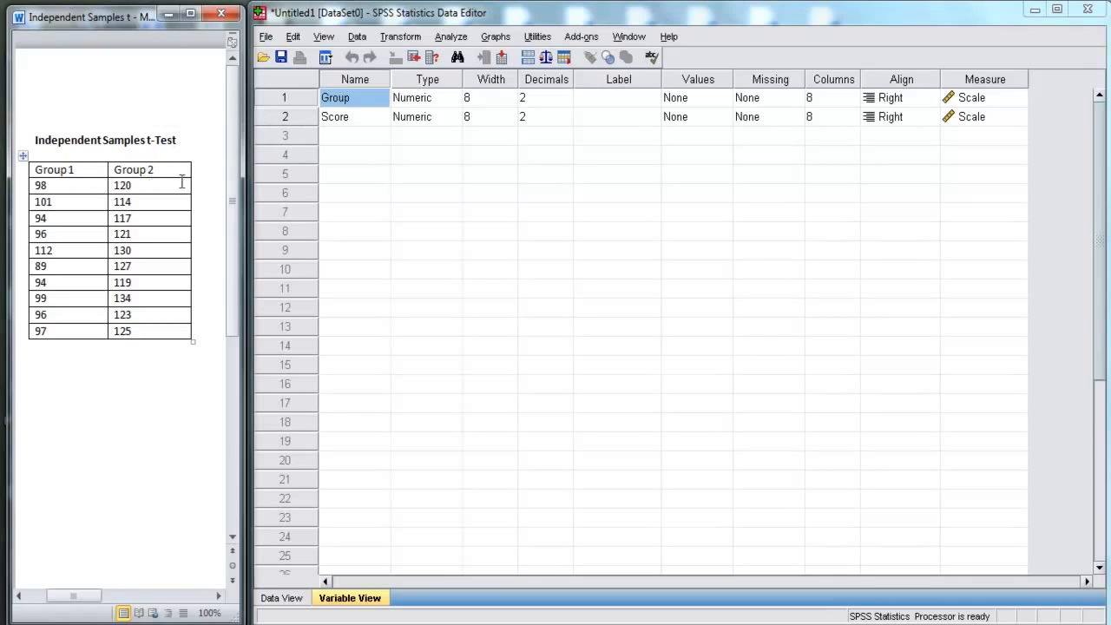
Step: Give the Group variable value labels 1 for value 1 and 2 for value 2, and return to Data View
click(382, 101)
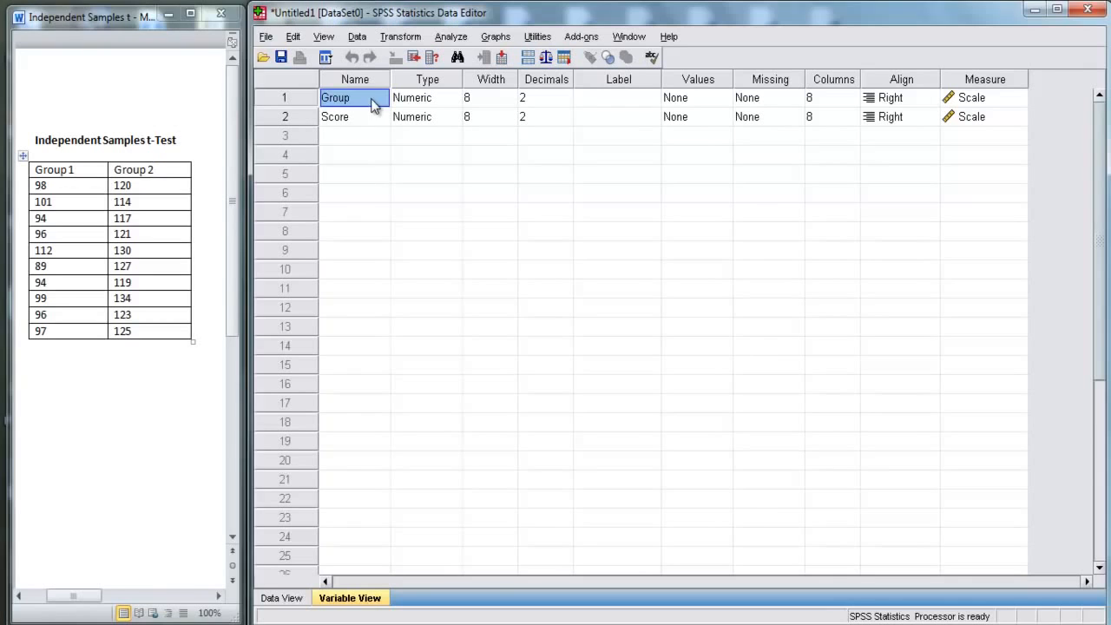
click(698, 103)
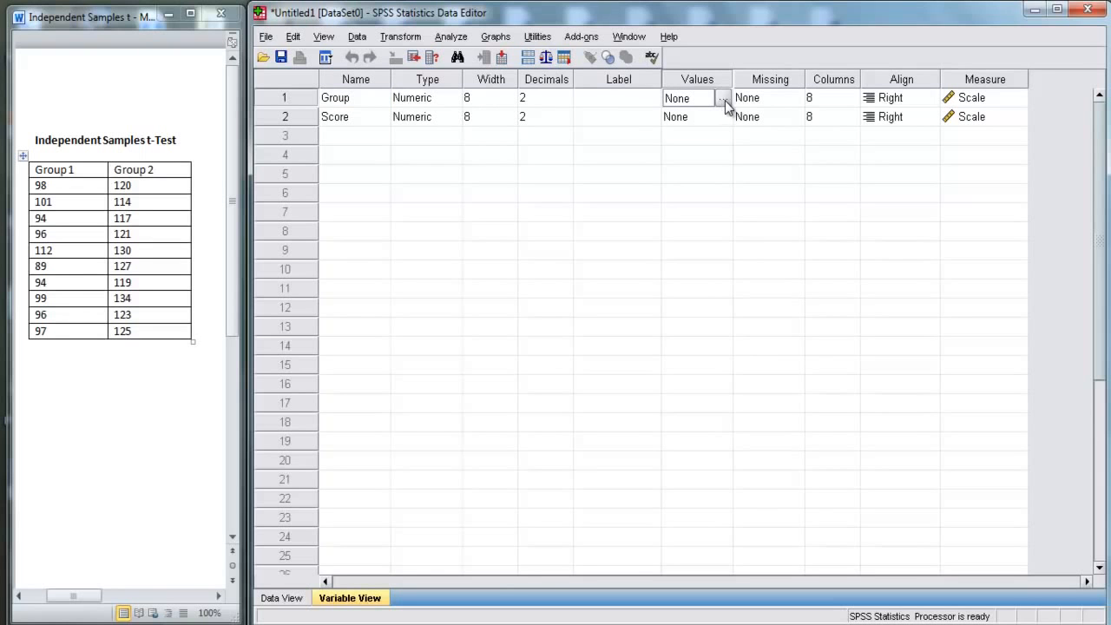
click(722, 99)
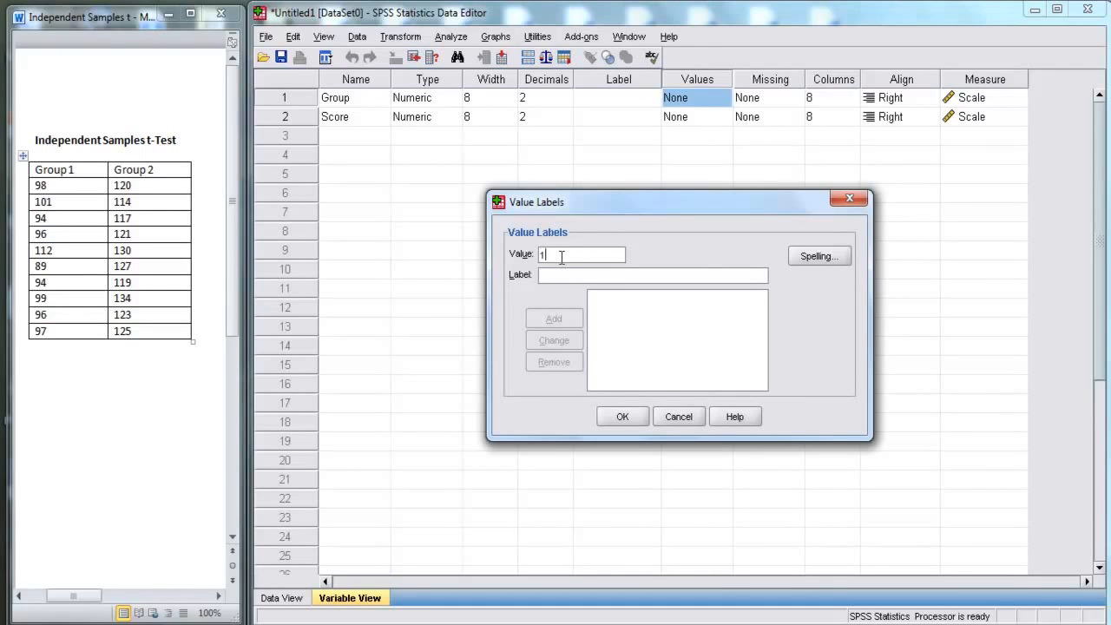
click(554, 319)
text(2)
click(550, 276)
text(2)
click(546, 315)
click(622, 421)
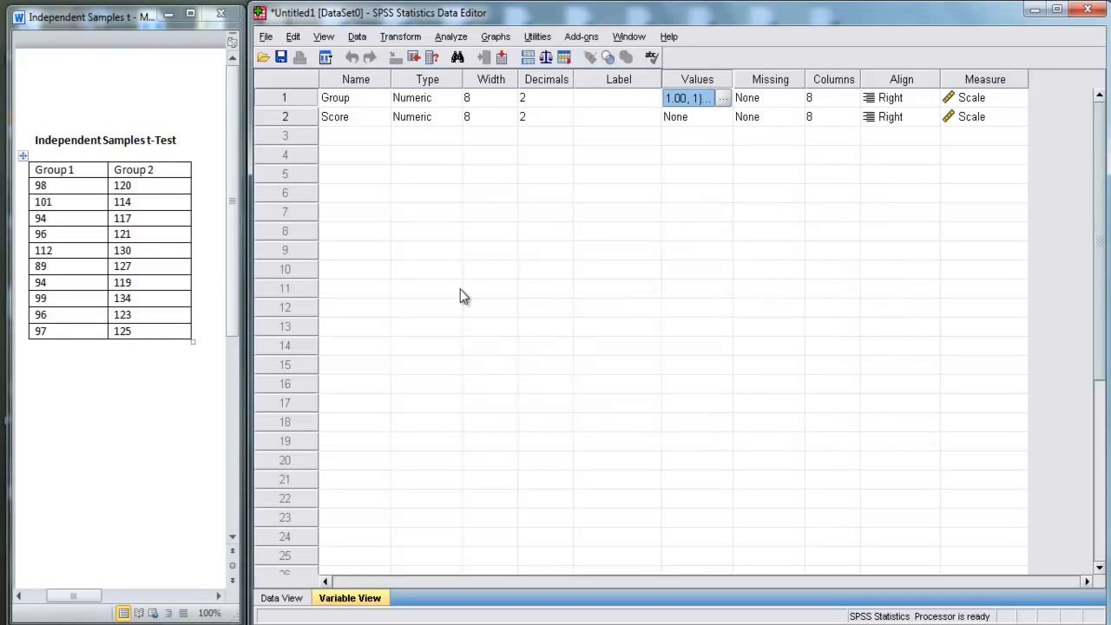
click(276, 598)
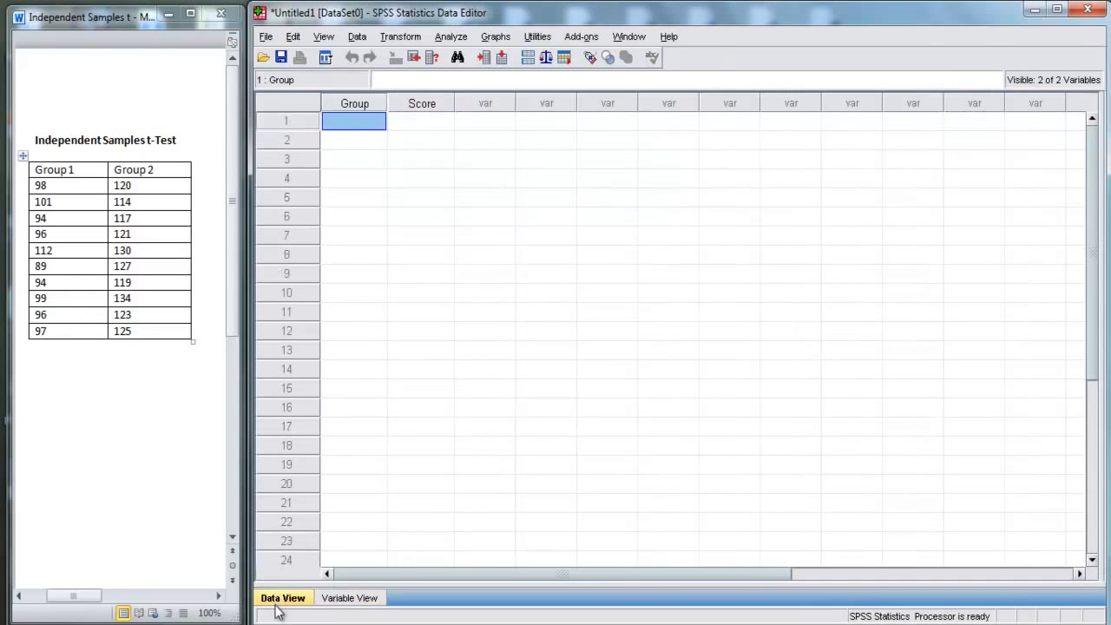
text(1)
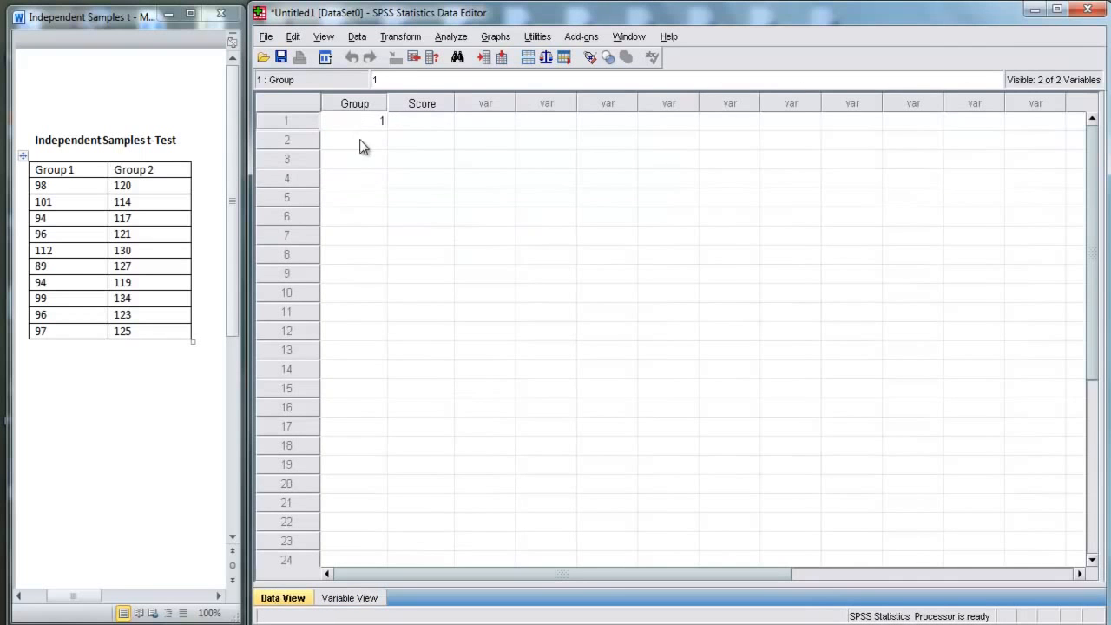
click(365, 120)
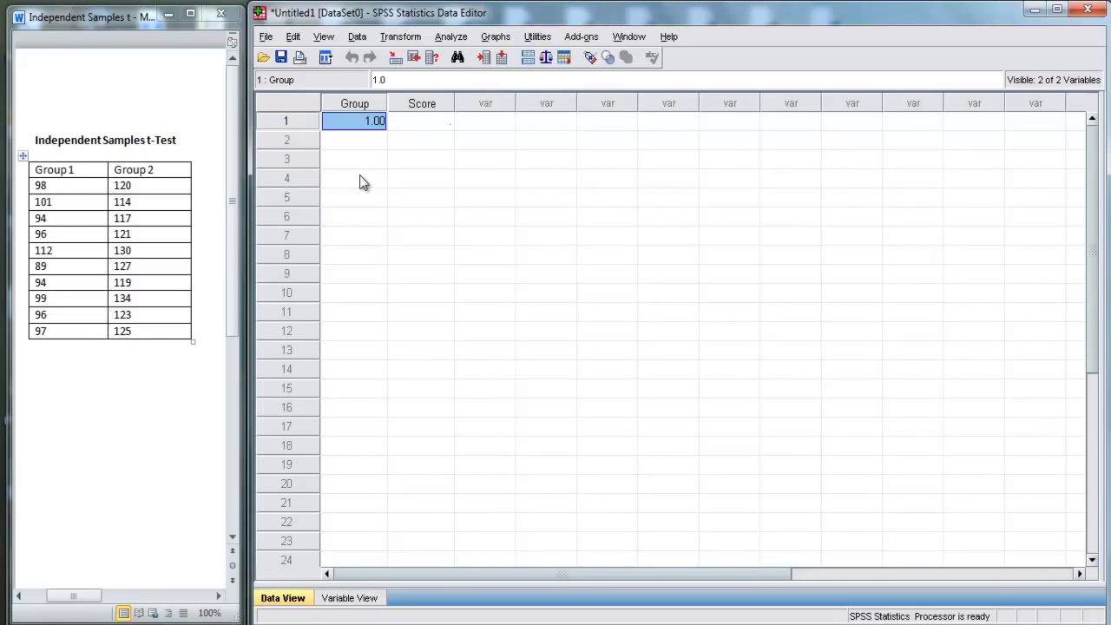
text(2)
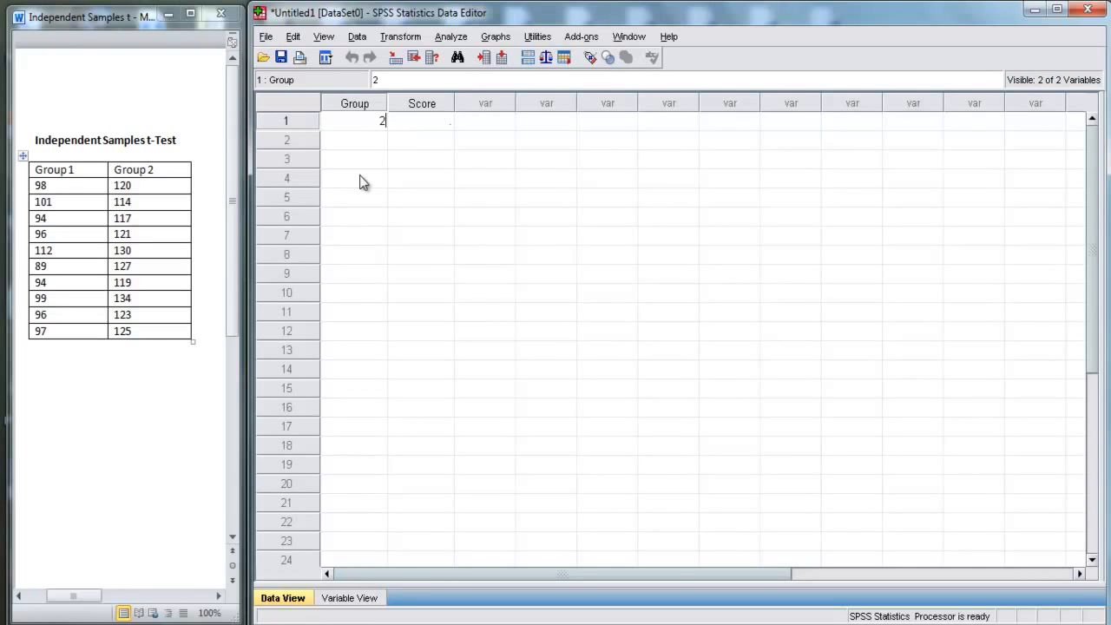
click(363, 142)
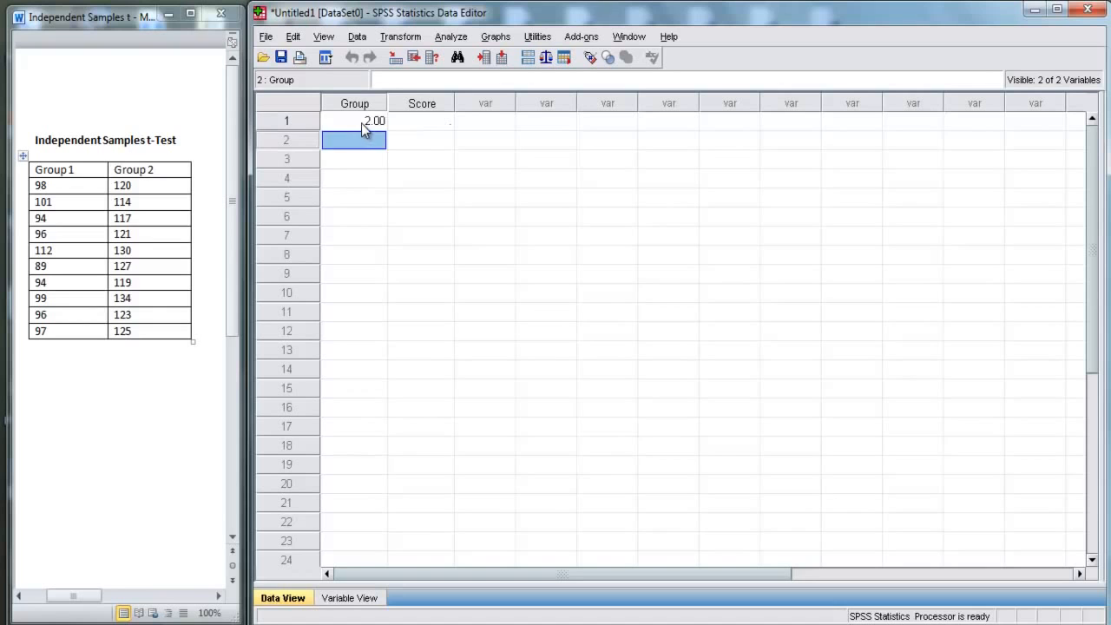
click(362, 122)
key(BackSpace)
key(Return)
Step: Review both score columns in the Word table and mark out the first 20 rows of the data grid
click(86, 183)
drag(52, 147, 91, 148)
drag(75, 188, 69, 326)
drag(131, 185, 132, 328)
click(48, 185)
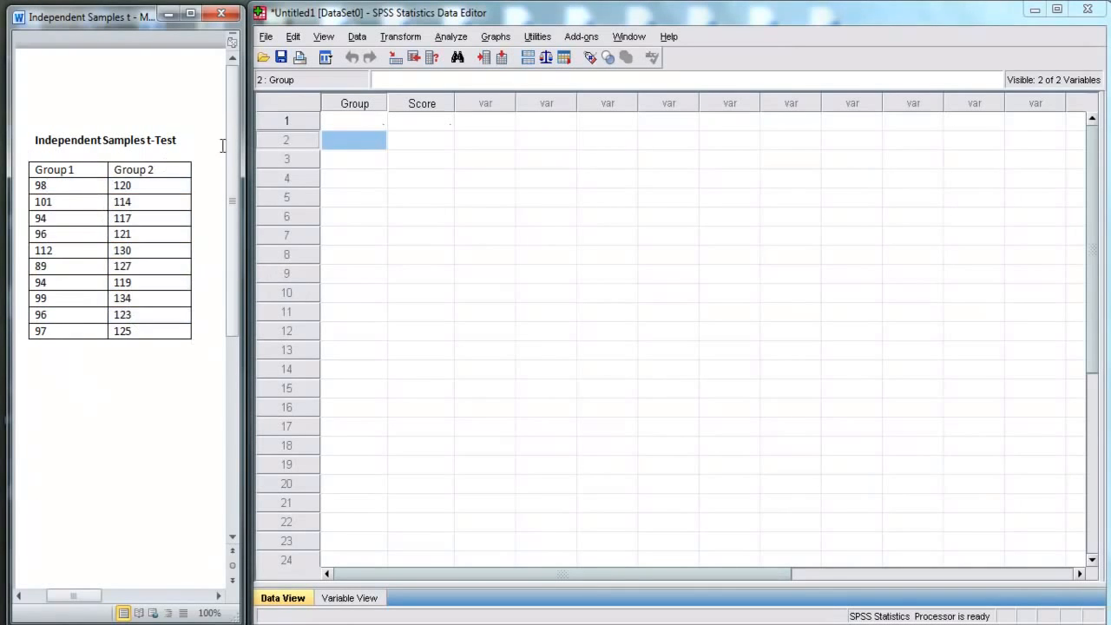
click(286, 121)
shift+click(289, 487)
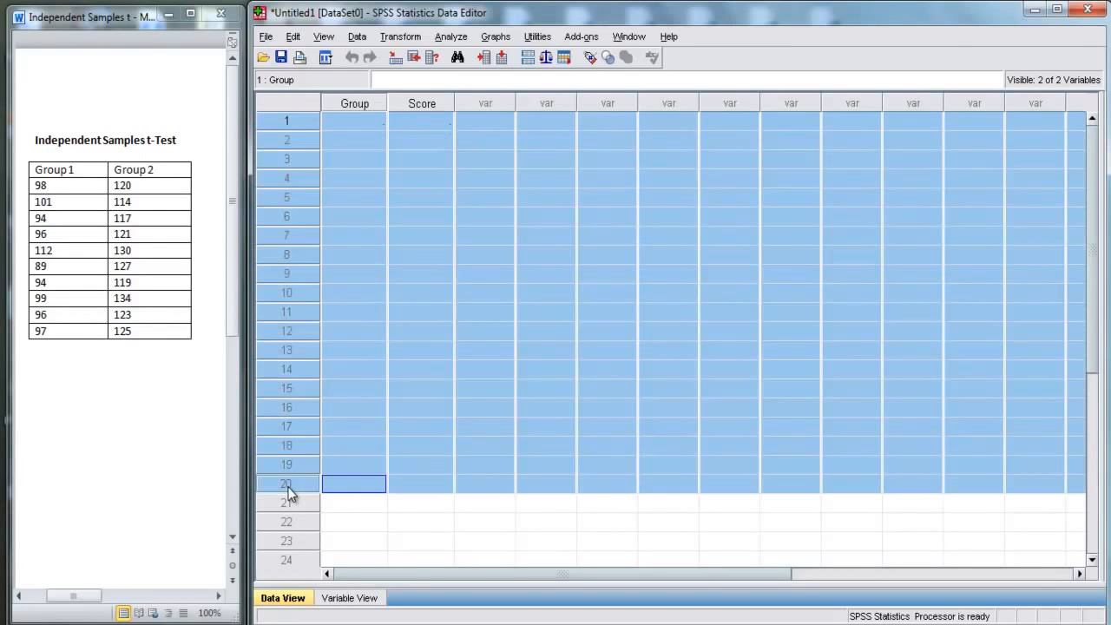
Step: Fill the Group column with 1 in rows 1 to 10 and 2 in rows 11 to 20
click(369, 126)
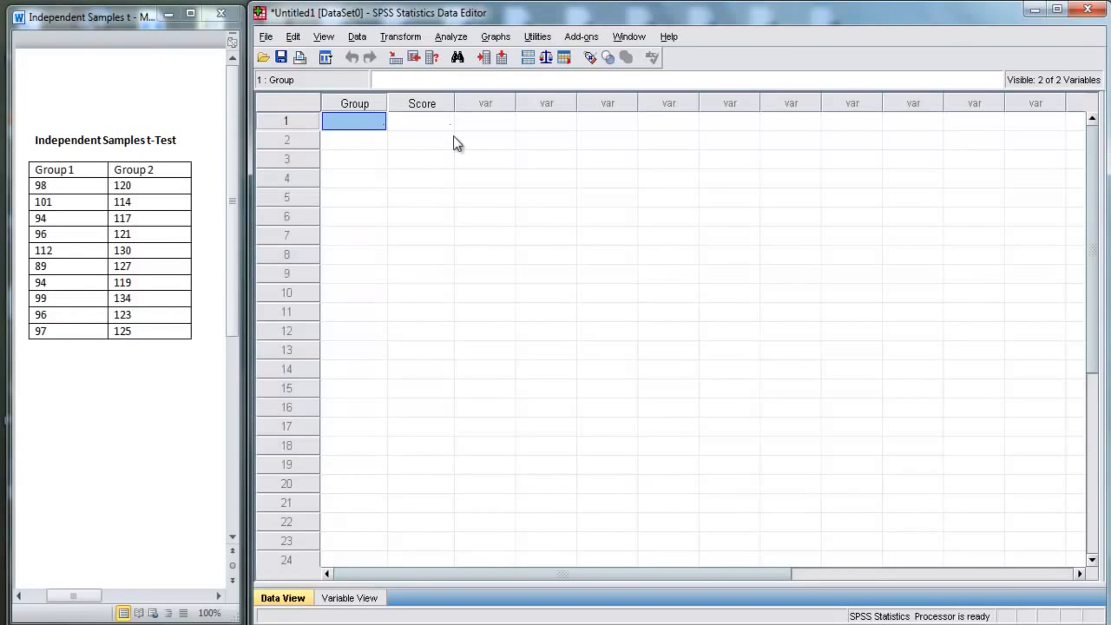
text(1)
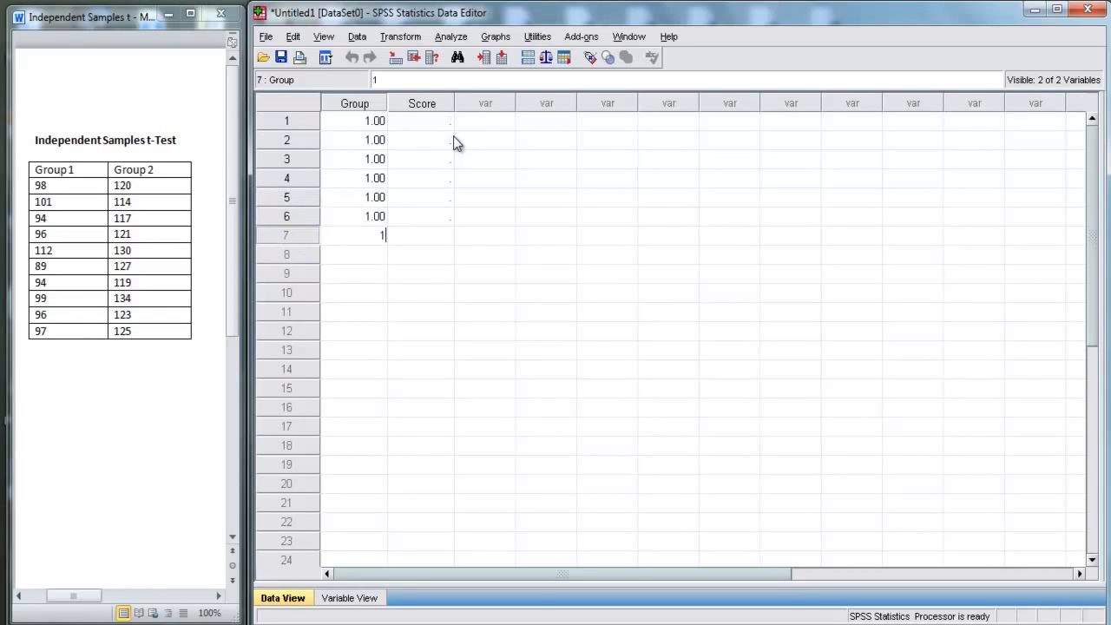
text( 1 1 1 1 1 1 1 1 1 2 2 2 2 2 2)
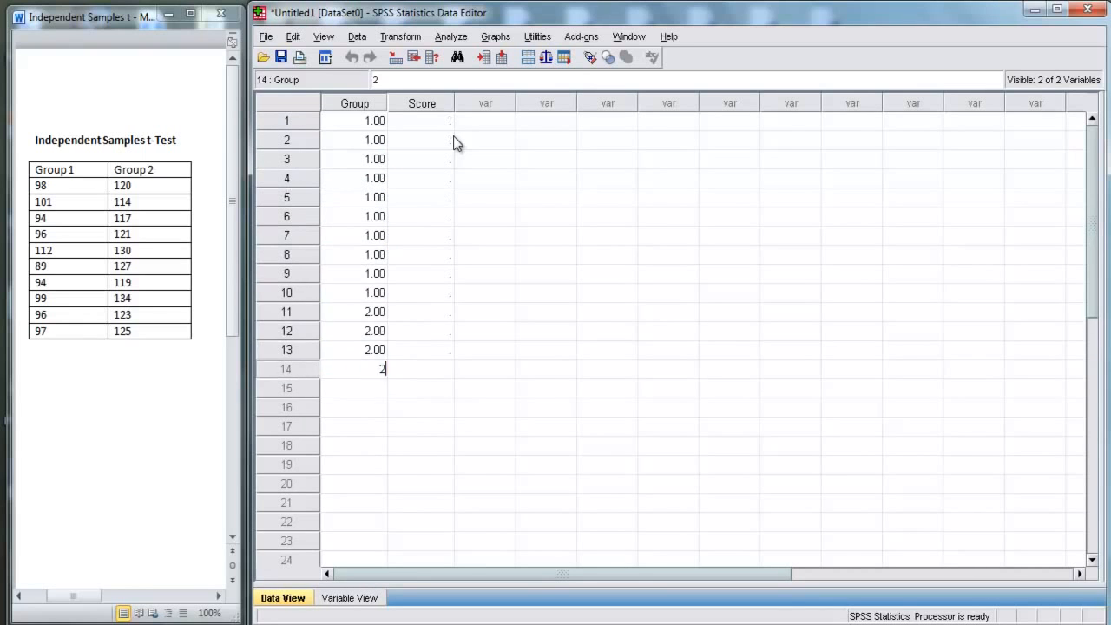
text( 2 2 2 2)
Step: Enter the Group 1 scores 98, 101, 94, 96, 112, 89, 94, 99, 96 and 97 in Score rows 1 to 10
key(Up)
key(Up)
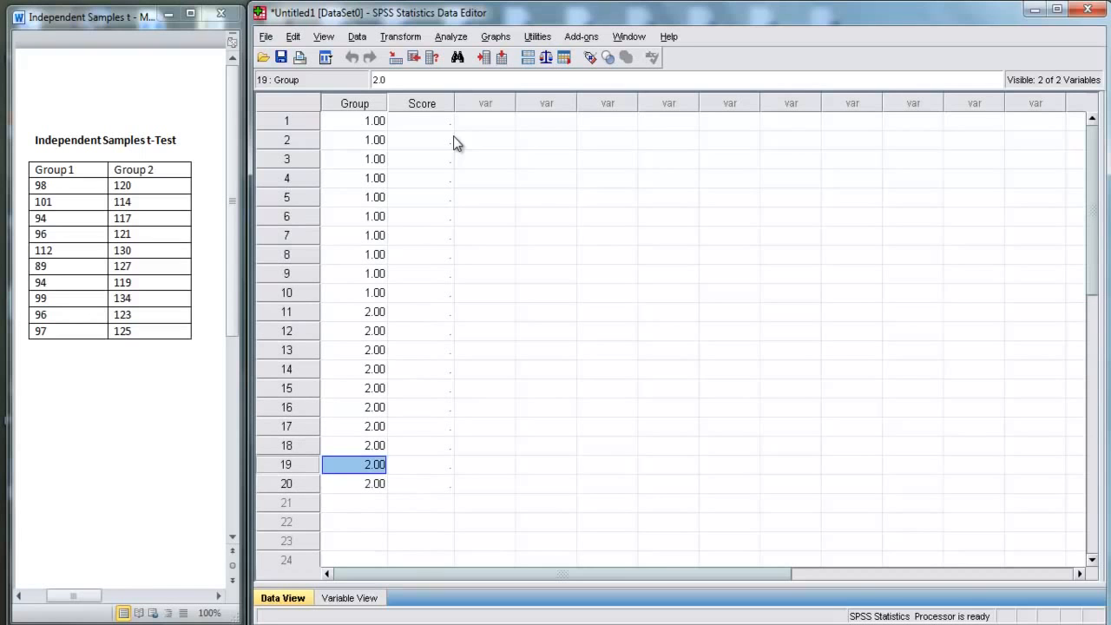
key(Up)
key(Up)
key(Up)
key(Up)
key(Up)
key(Up)
key(Up)
key(Up)
key(Up)
key(Up)
key(Up)
key(Up)
key(Up)
key(Up)
key(Up)
key(Up)
key(Up)
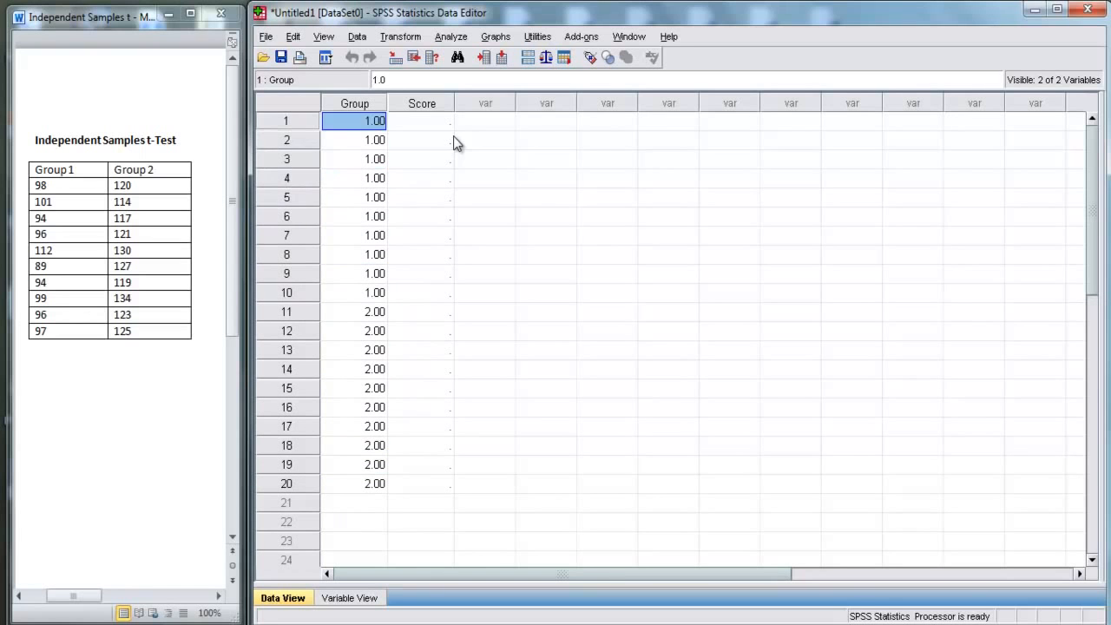
key(Right)
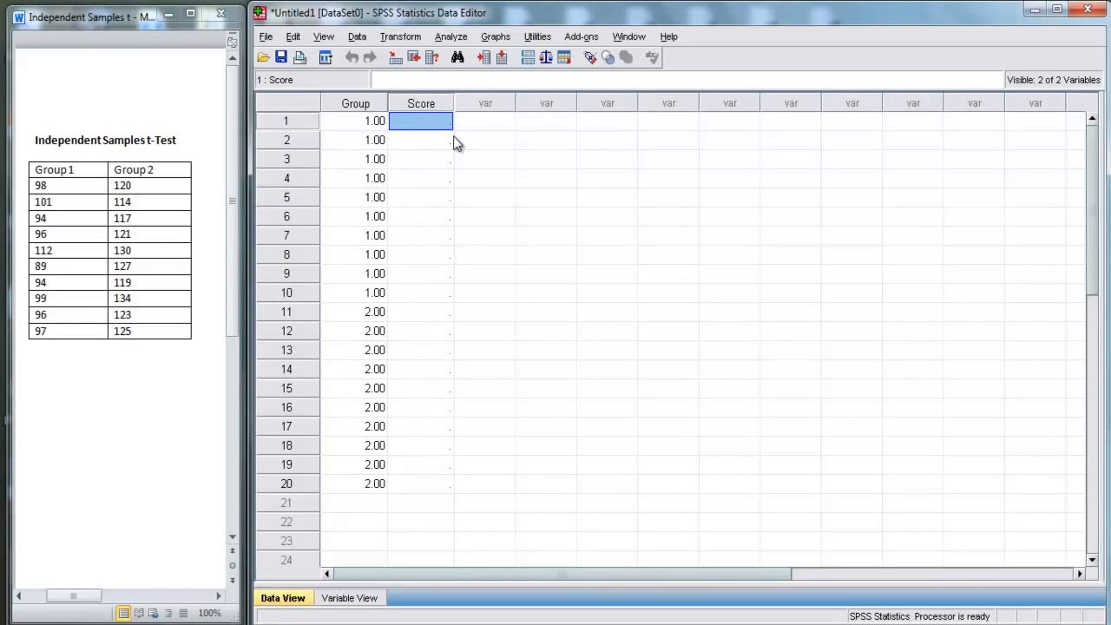
text(98)
key(Left)
key(Right)
key(Down)
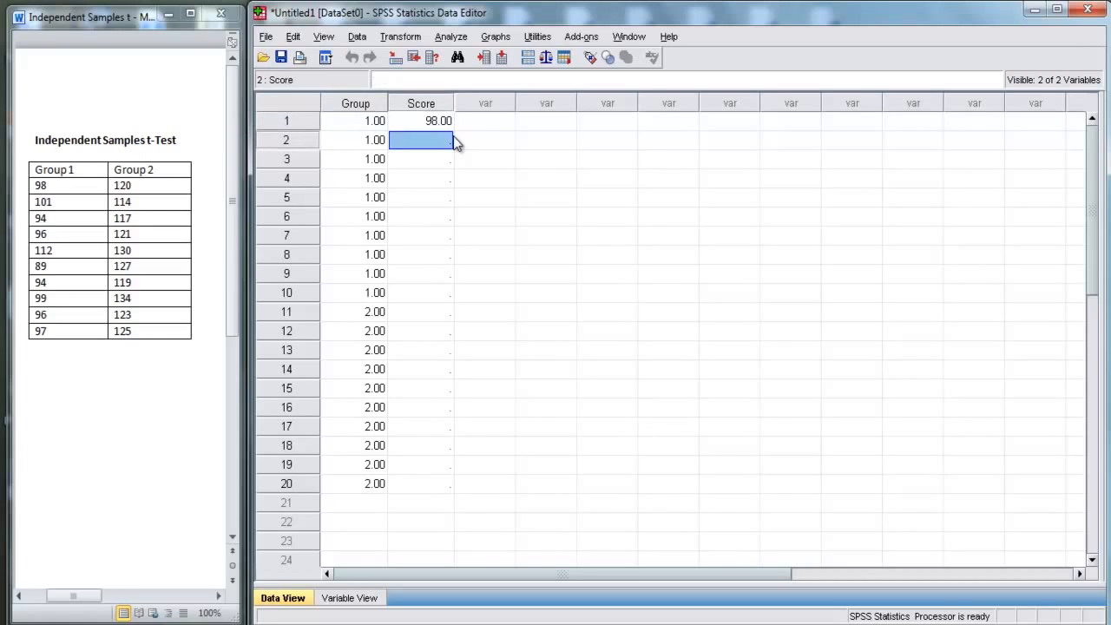
text(101)
key(Return)
text(94)
key(Return)
text(96)
key(Return)
text(112)
key(Return)
text(89)
key(Return)
text(94)
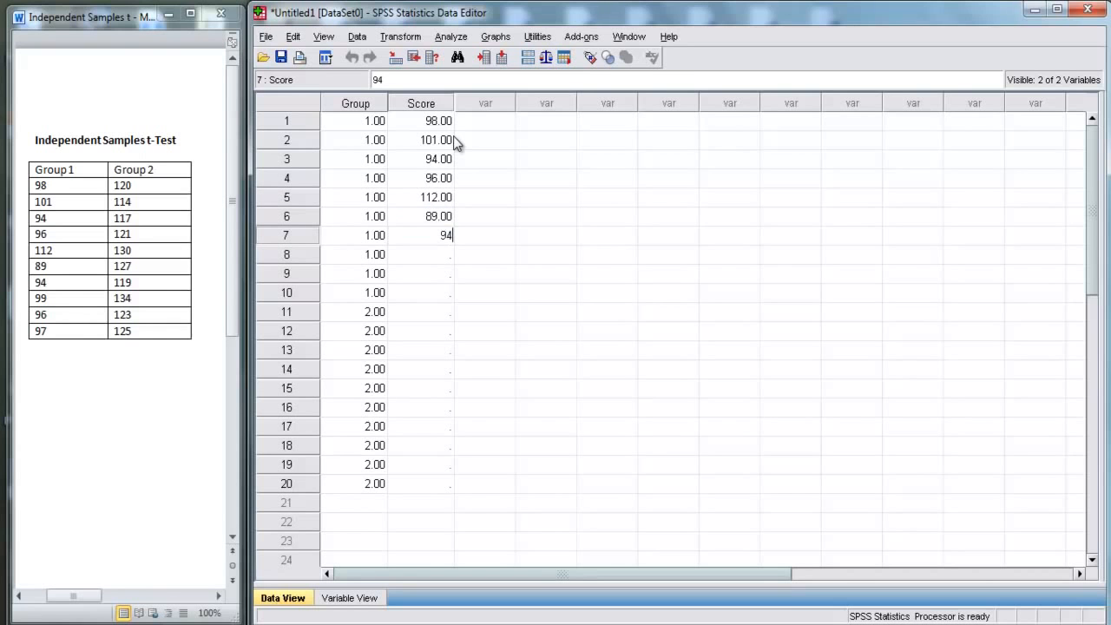
key(Return)
text(99)
key(Return)
text(96)
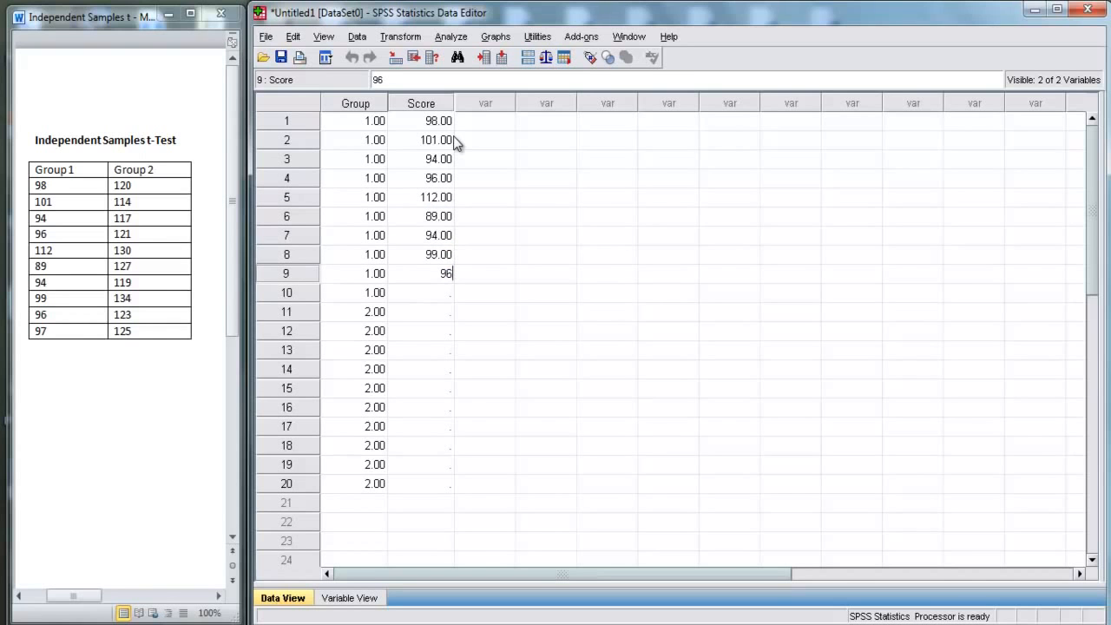
key(Return)
text(97)
key(Return)
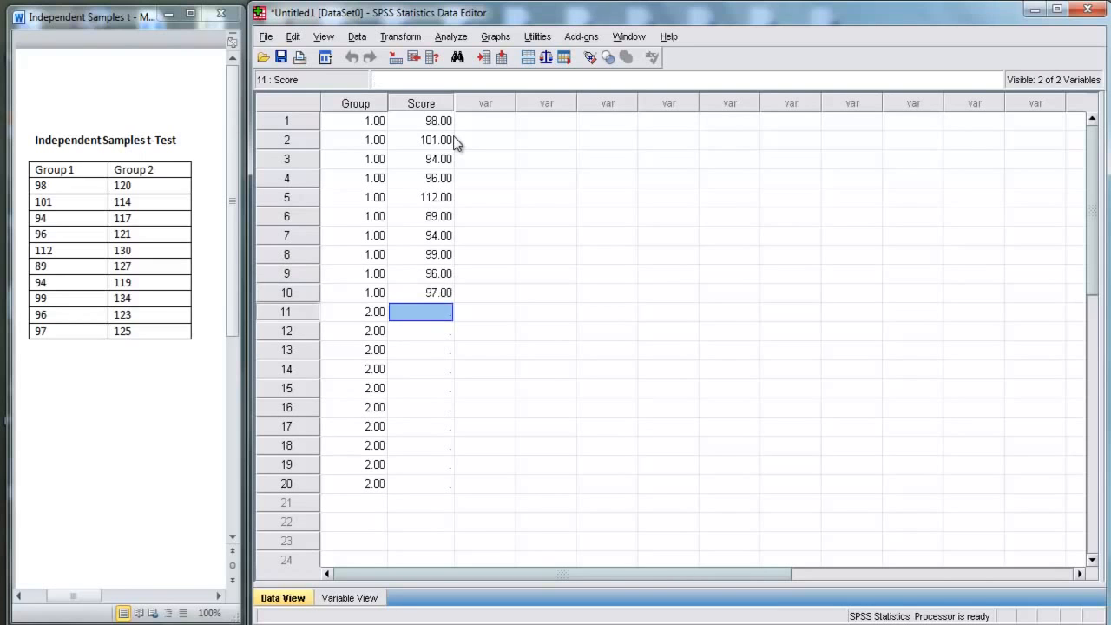
Step: Enter the Group 2 scores 120, 114, 117, 121, 130, 127, 119, 134, 123 and 125 in Score rows 11 to 20
text(120)
key(Return)
text(114)
key(Return)
text(11)
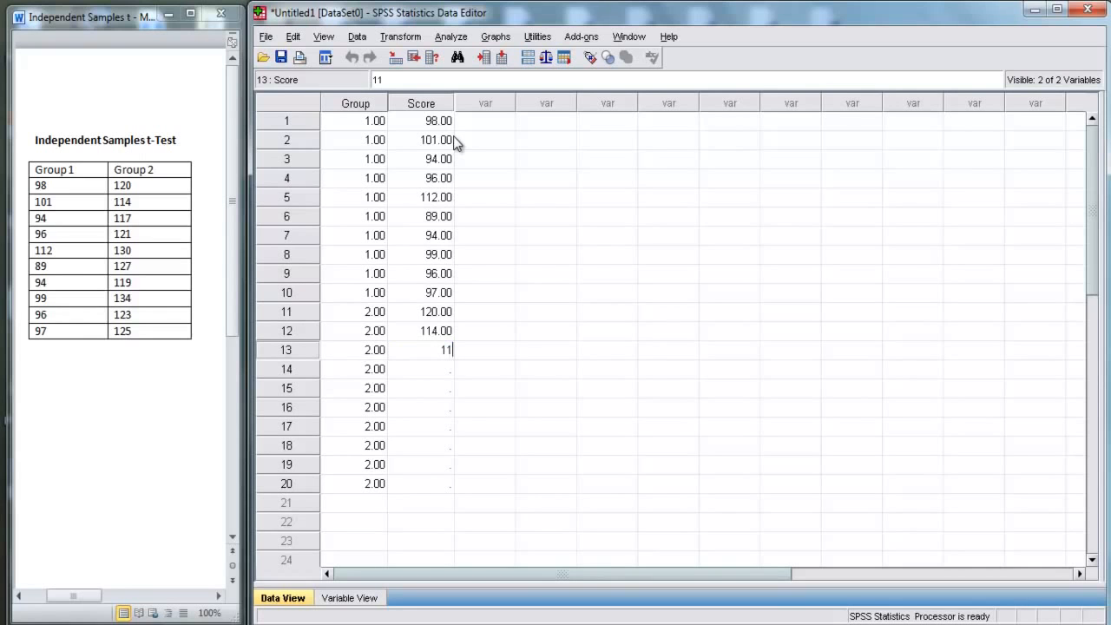
text(7)
key(Return)
text(121)
key(Return)
text(130)
key(Return)
text(127)
key(Return)
text(119)
key(Return)
text(134)
key(Return)
text(123)
key(Return)
text(125)
key(Return)
Step: Select the Group and Score entries in rows 1 to 20 to review the data set
key(Up)
key(Up)
key(Up)
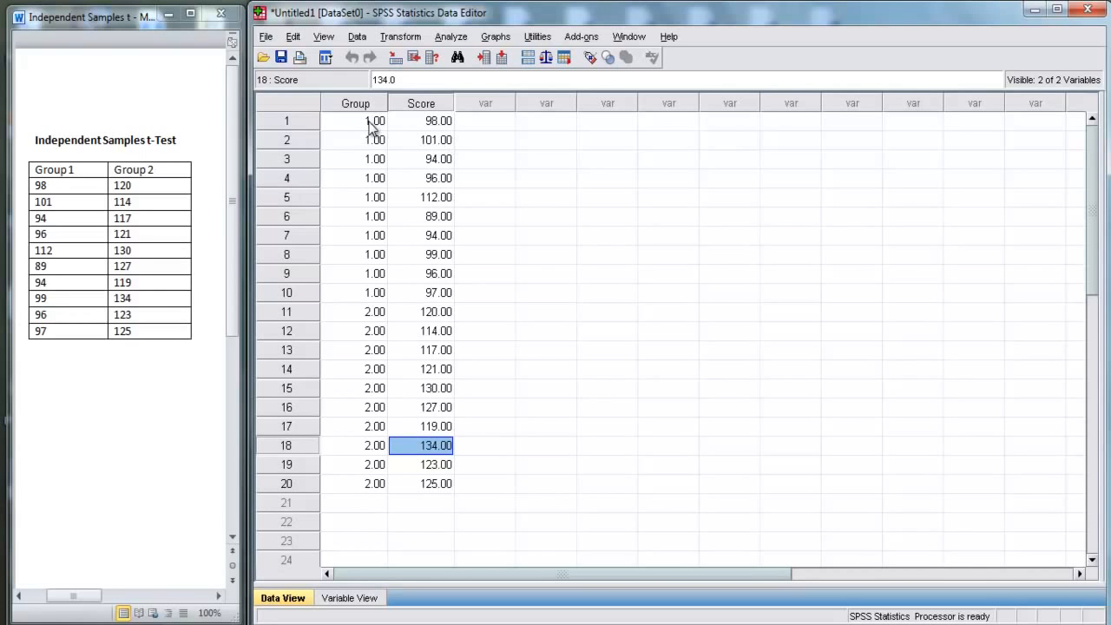
drag(370, 126, 412, 478)
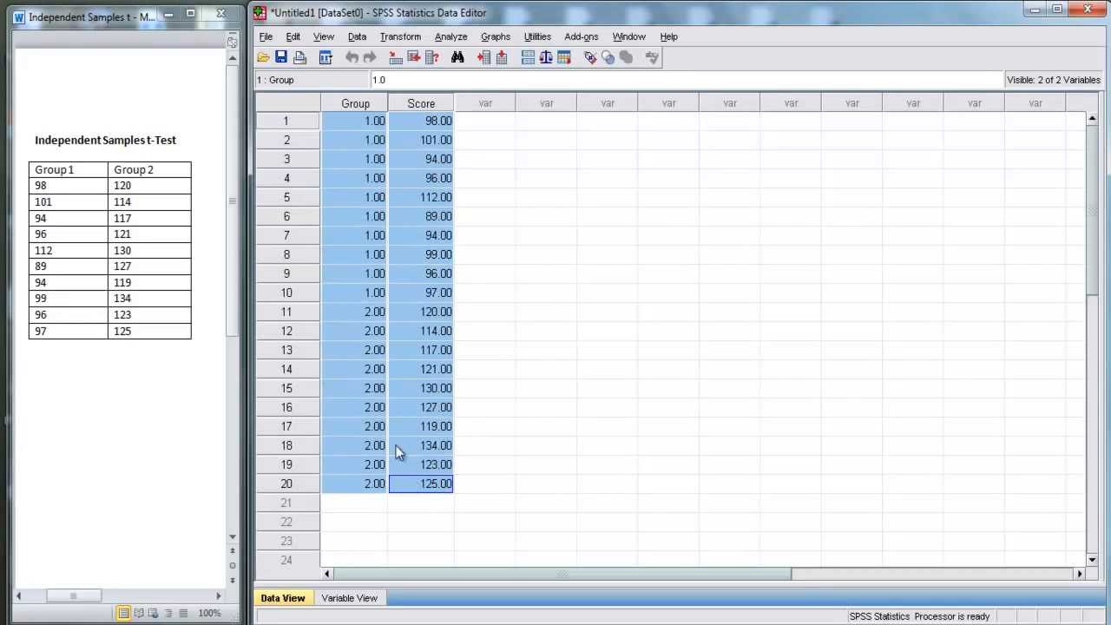
Step: Review the Group codes and matching Score values for rows 1 to 10 and for rows 11 to 20
click(357, 125)
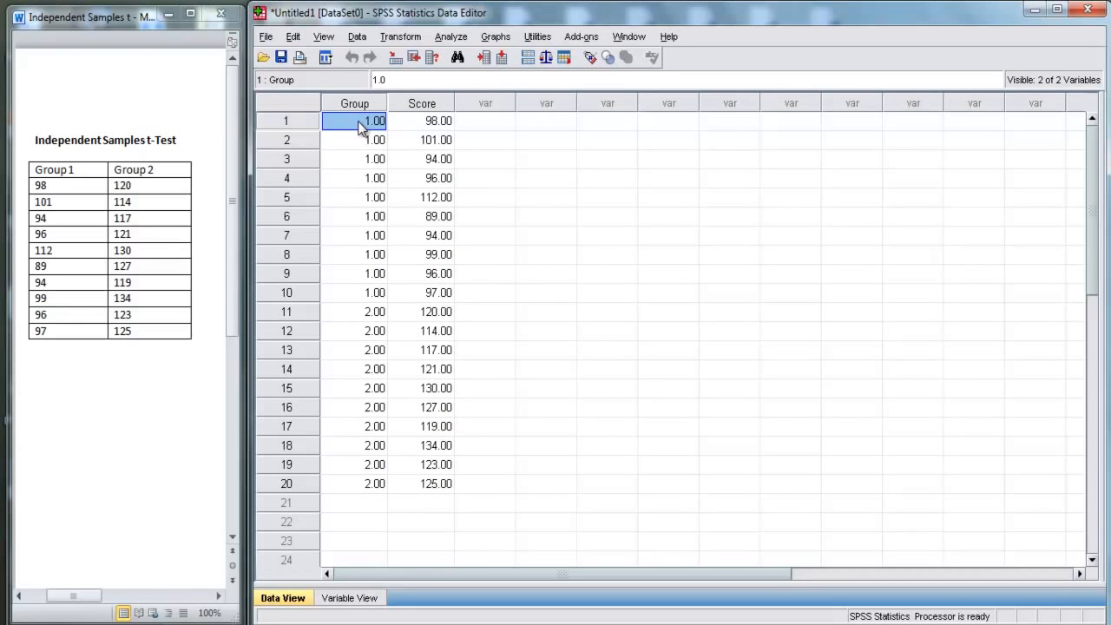
drag(371, 126, 364, 309)
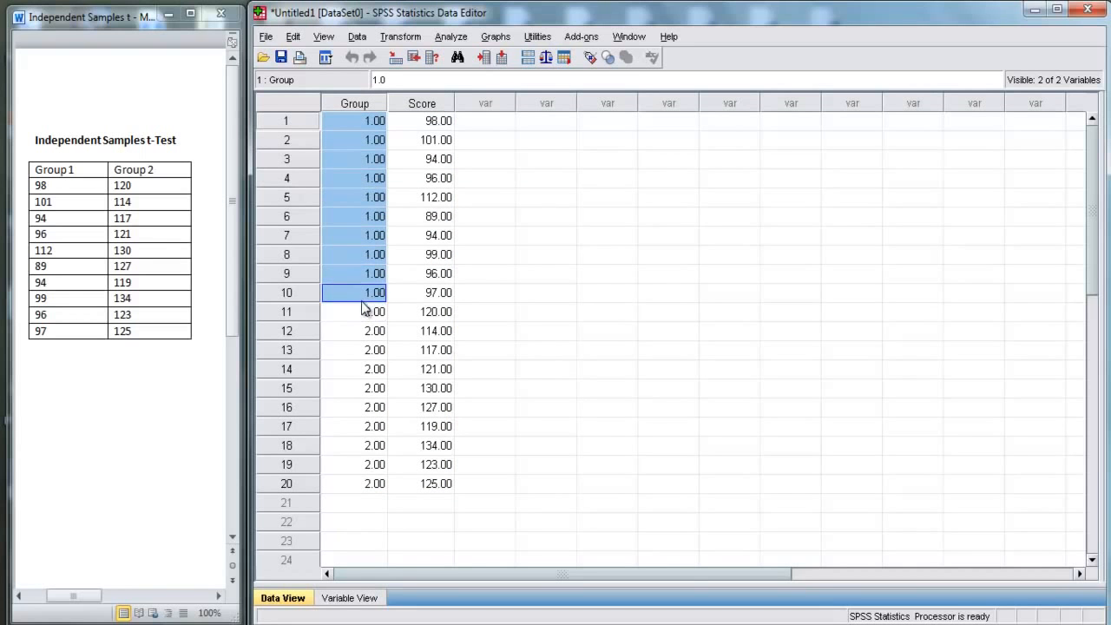
drag(420, 124, 426, 296)
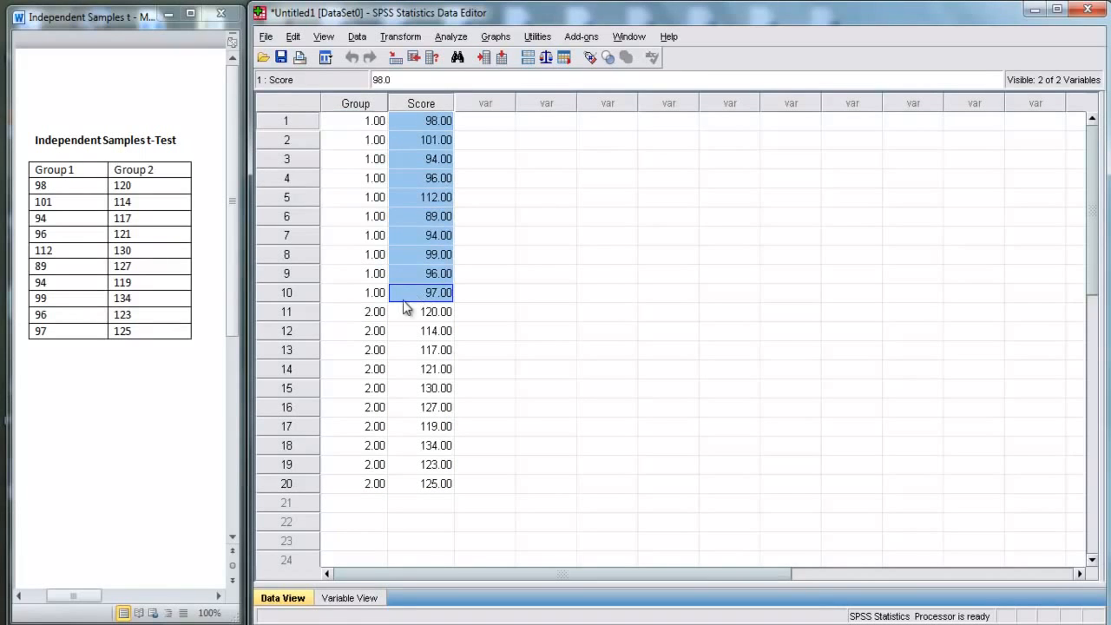
click(365, 315)
drag(364, 315, 368, 476)
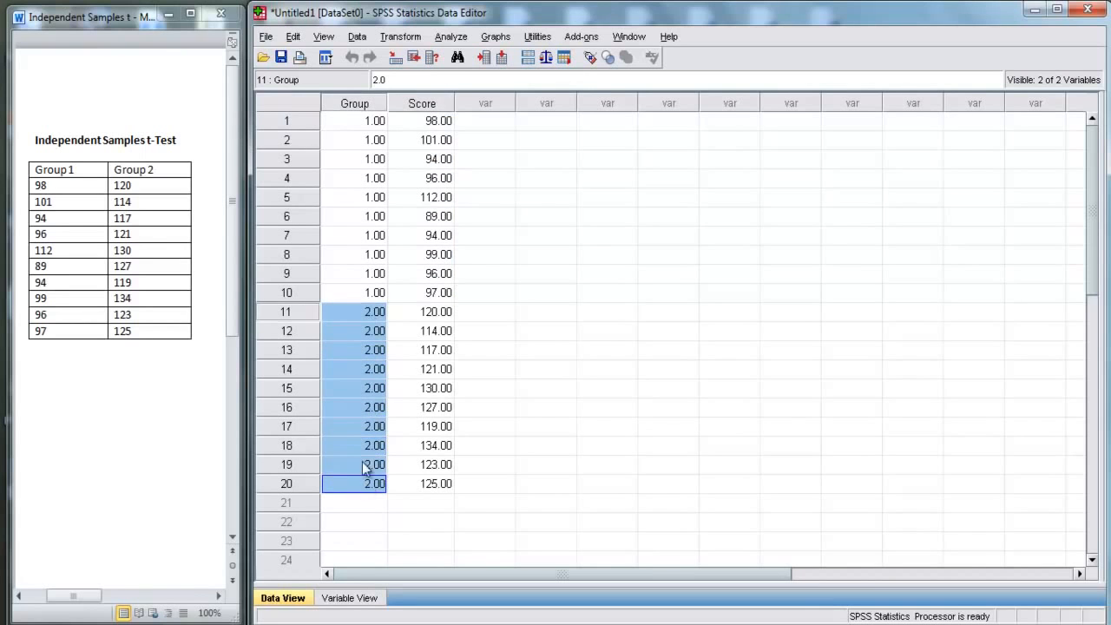
click(432, 318)
drag(432, 318, 434, 485)
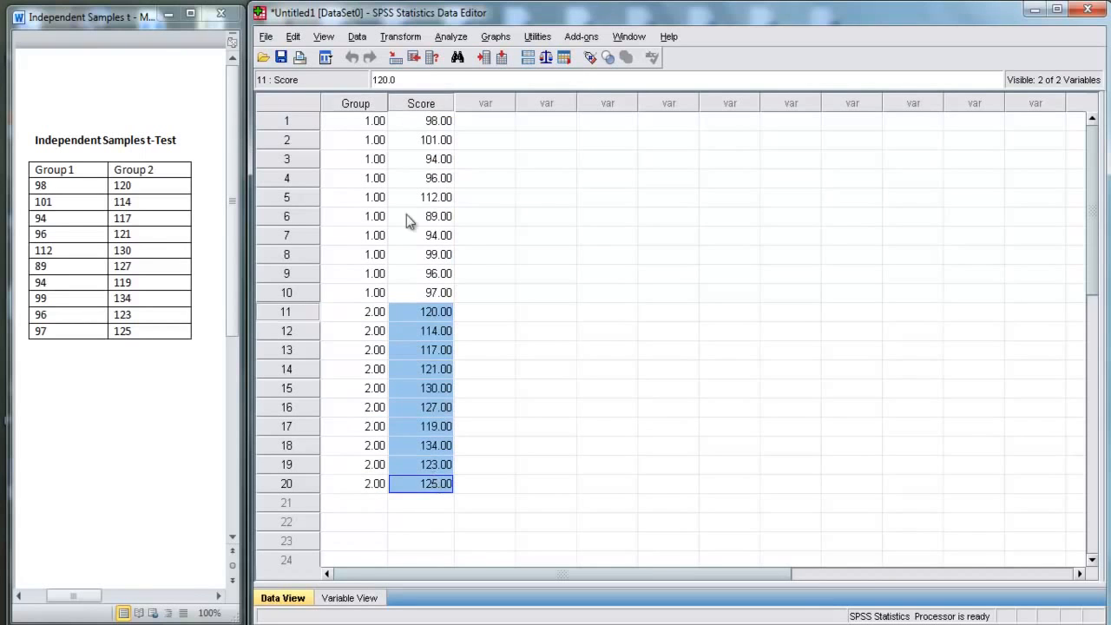
Step: Set up an Independent-Samples T Test with Score as the test variable and Group as the grouping variable
click(449, 37)
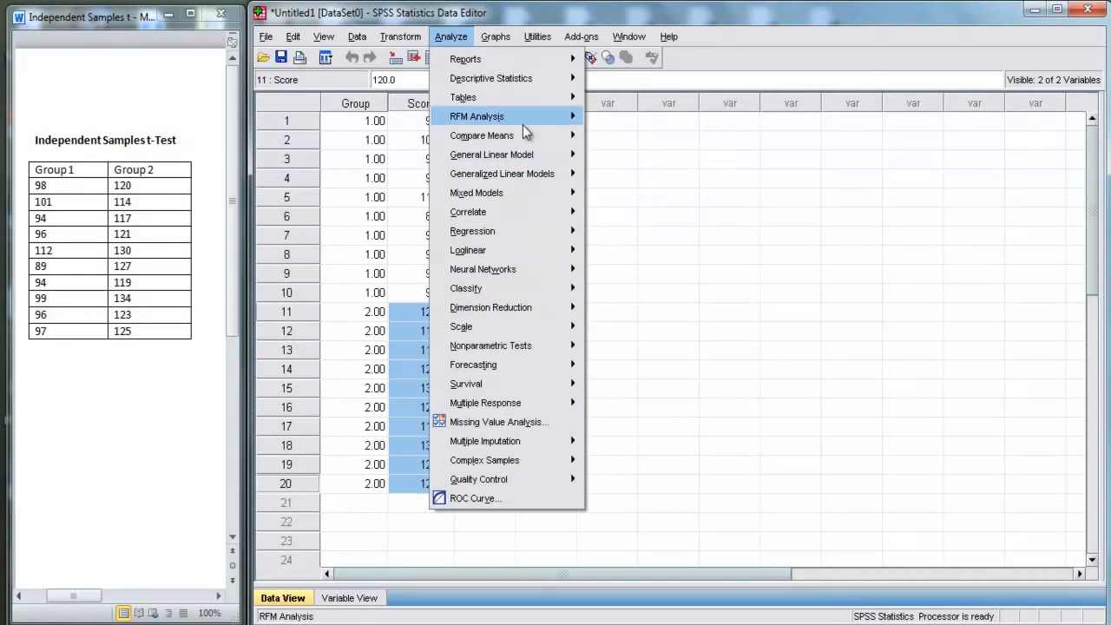
mouse_move(528, 138)
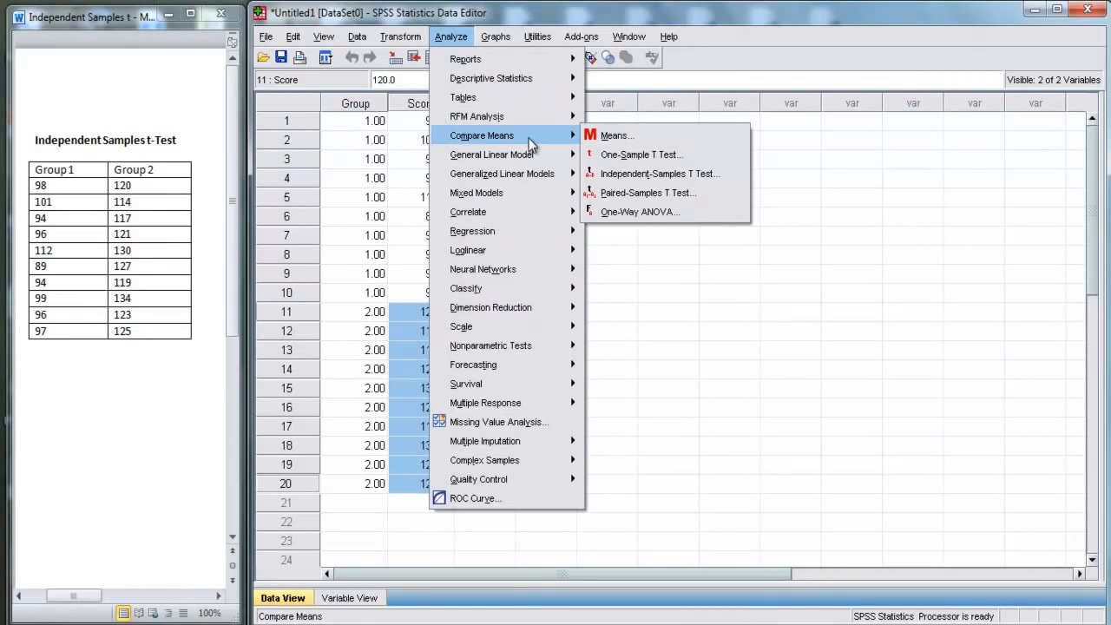
click(635, 174)
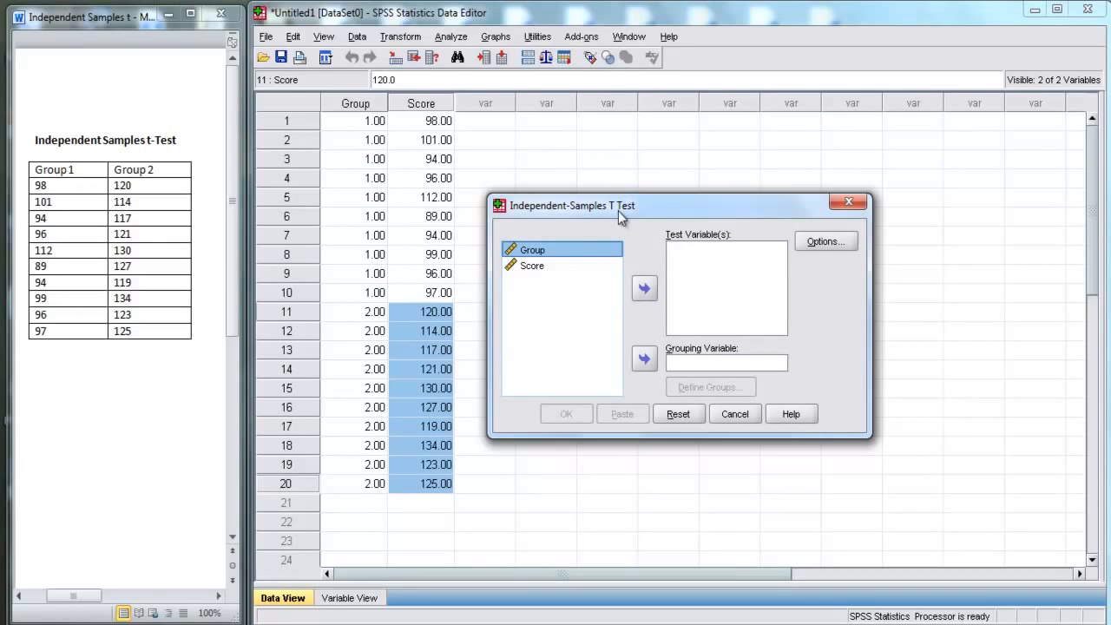
click(530, 266)
click(642, 290)
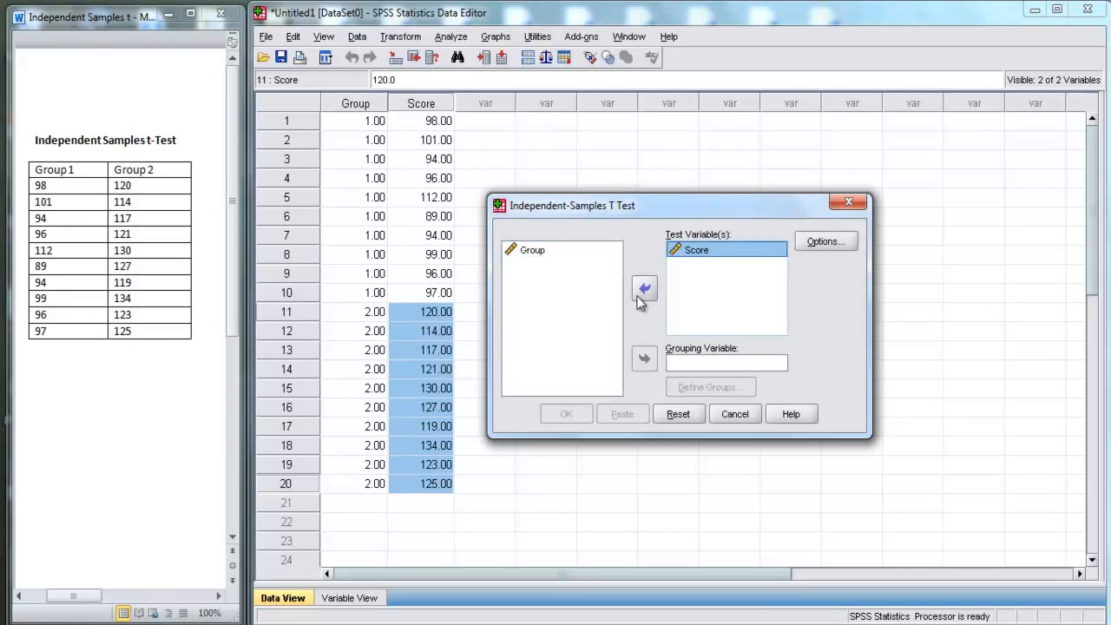
click(535, 250)
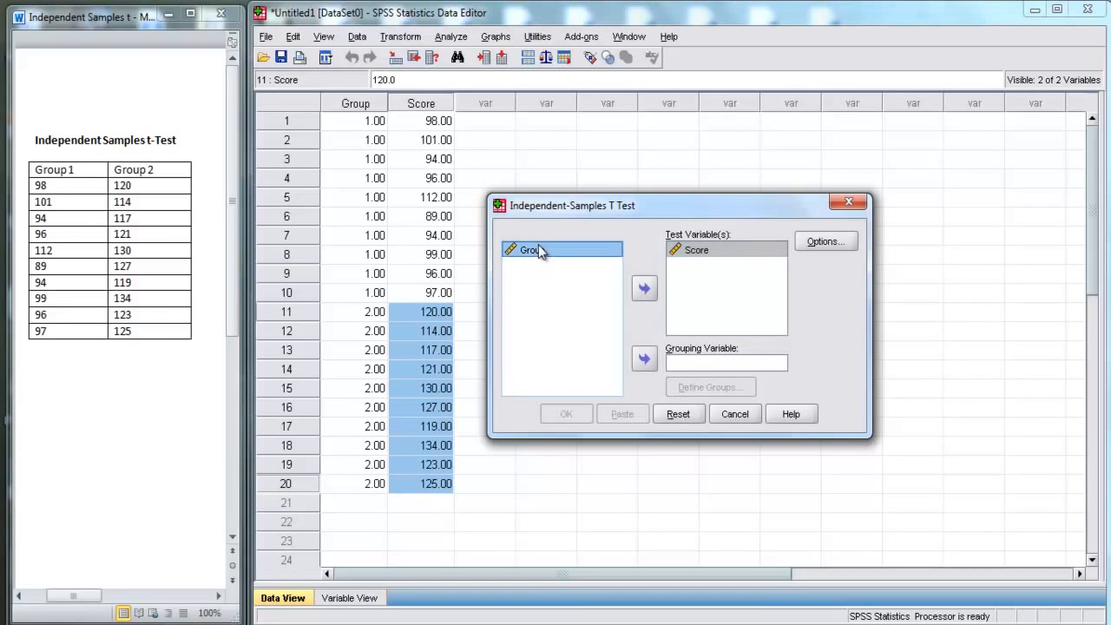
click(644, 360)
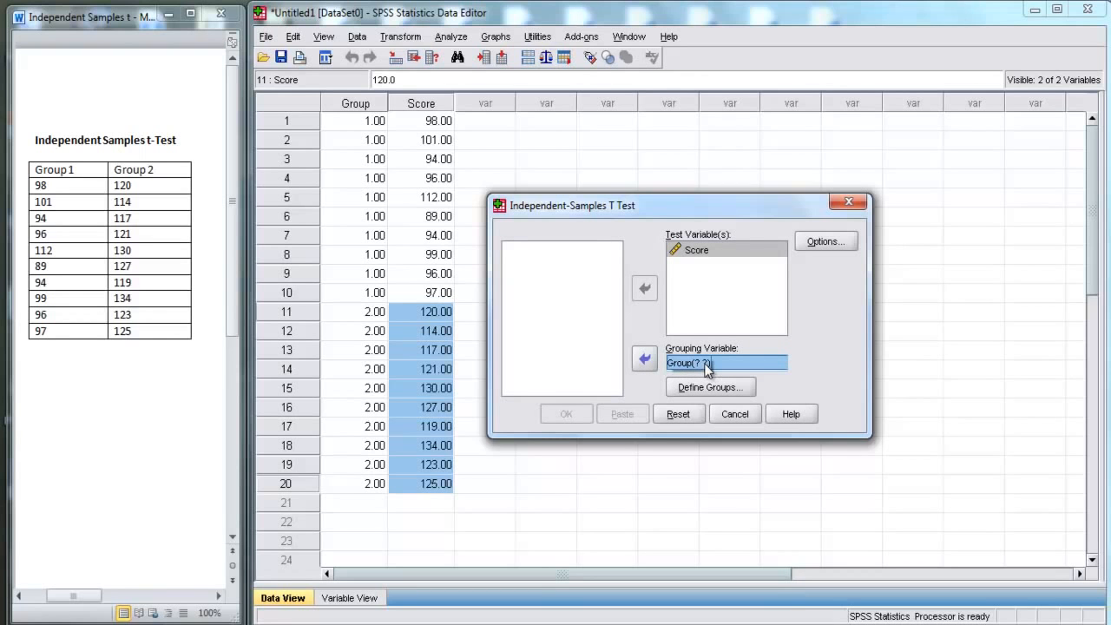
Step: Define the grouping variable's specified values as 1 for Group 1 and 2 for Group 2
click(716, 391)
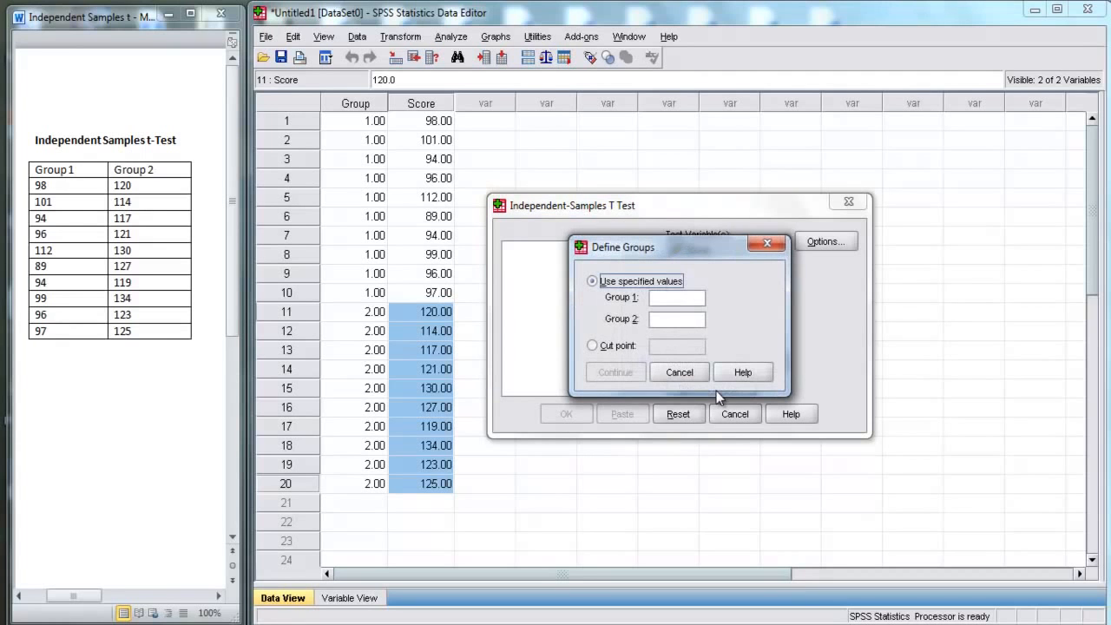
click(671, 301)
text(1)
key(Tab)
text(2)
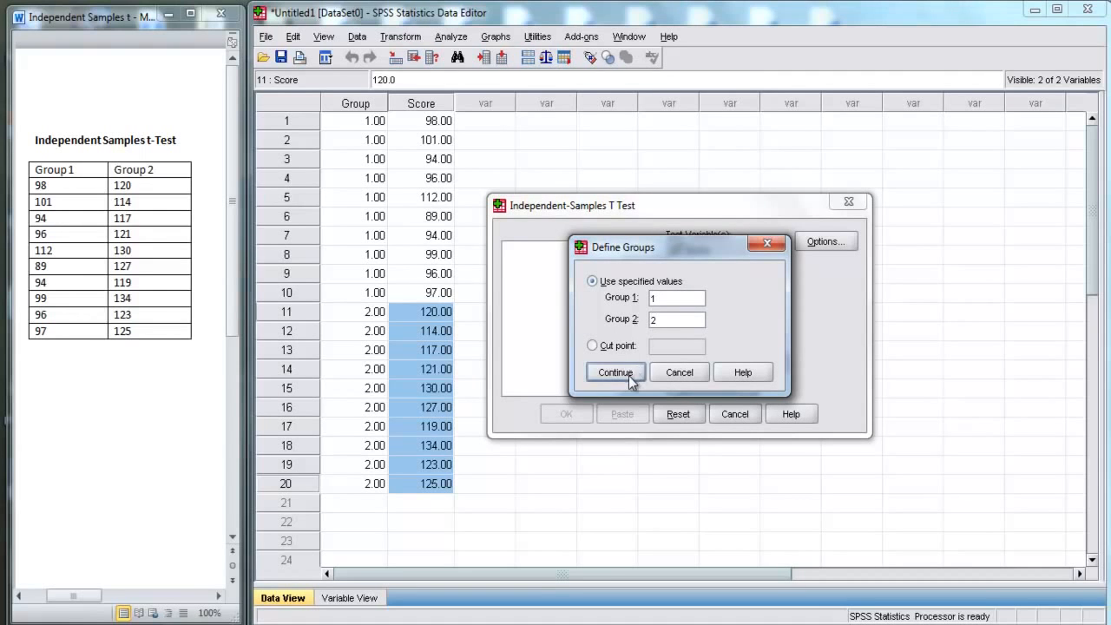
click(628, 376)
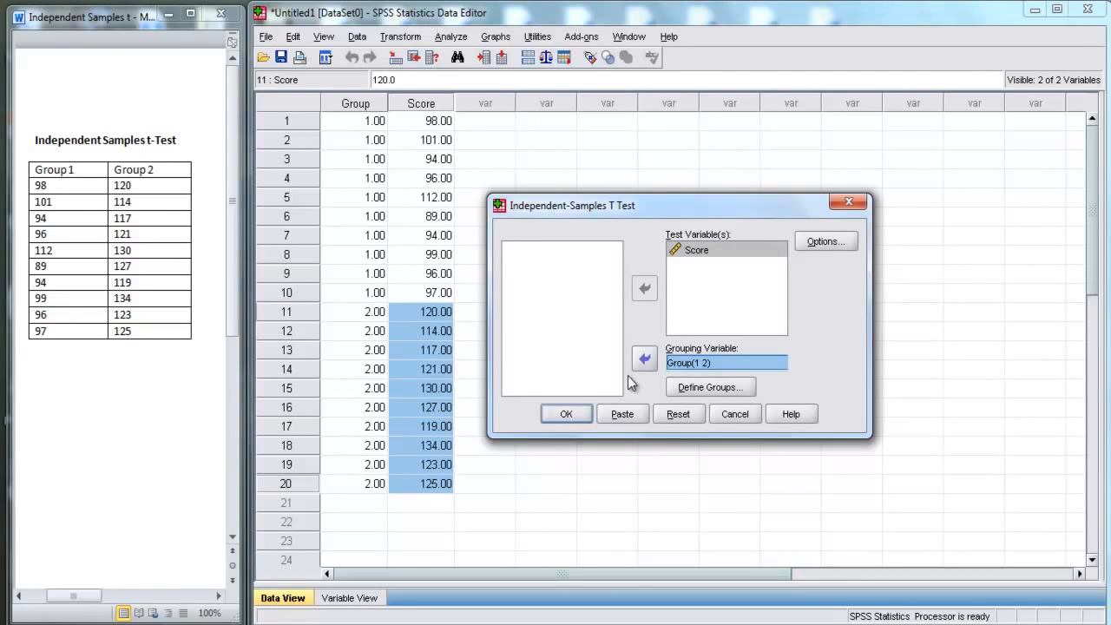
Step: Run the t-test with the 95% confidence interval option kept, and maximize the output window
click(830, 241)
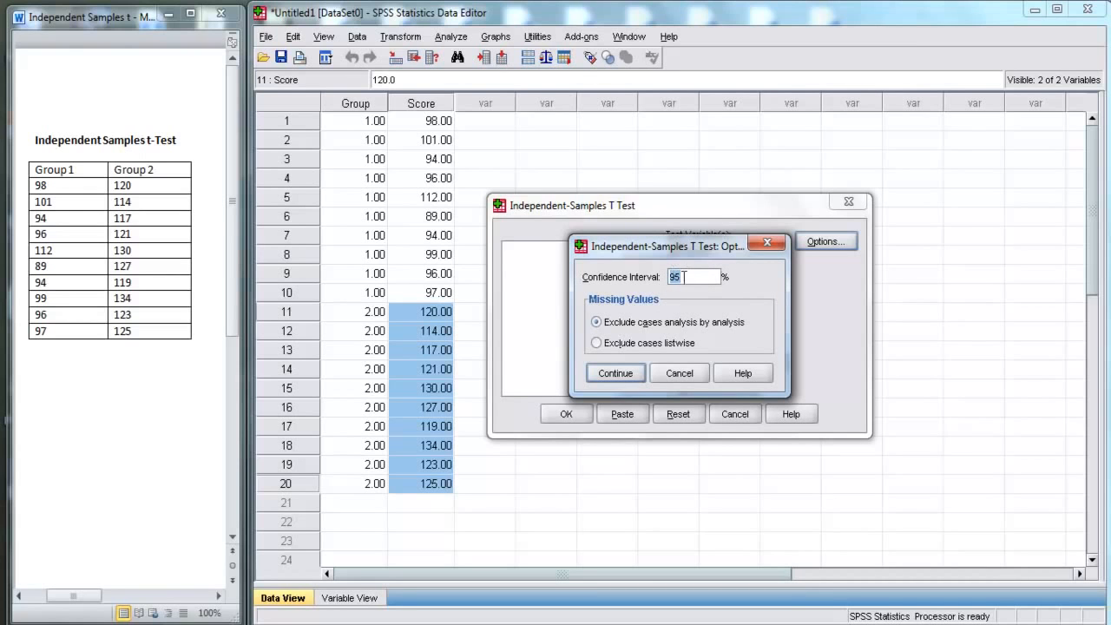
click(623, 375)
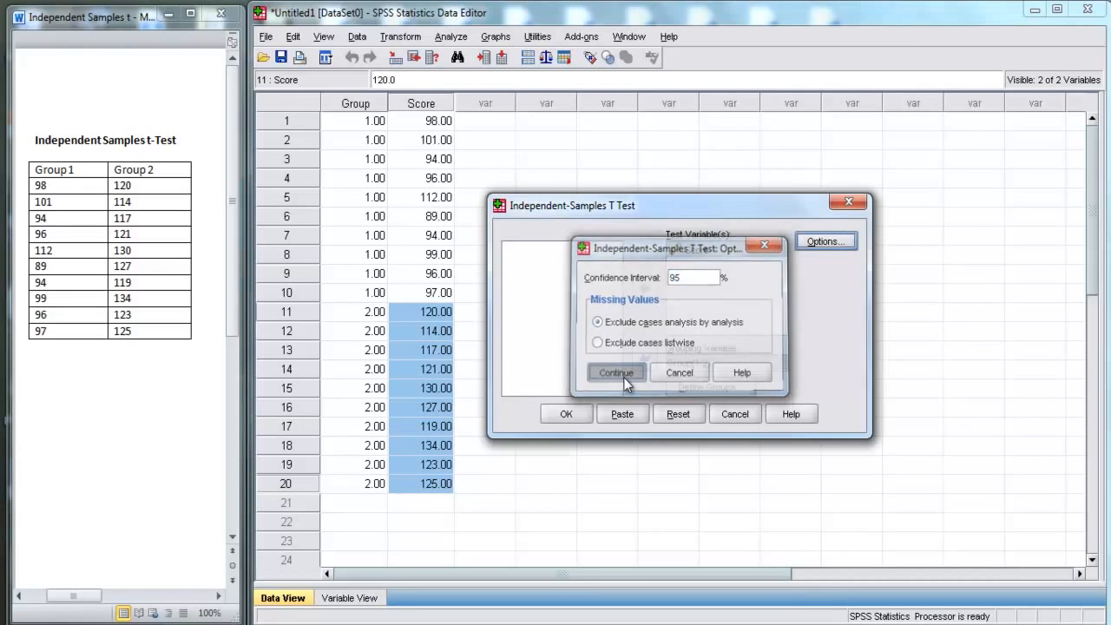
click(565, 415)
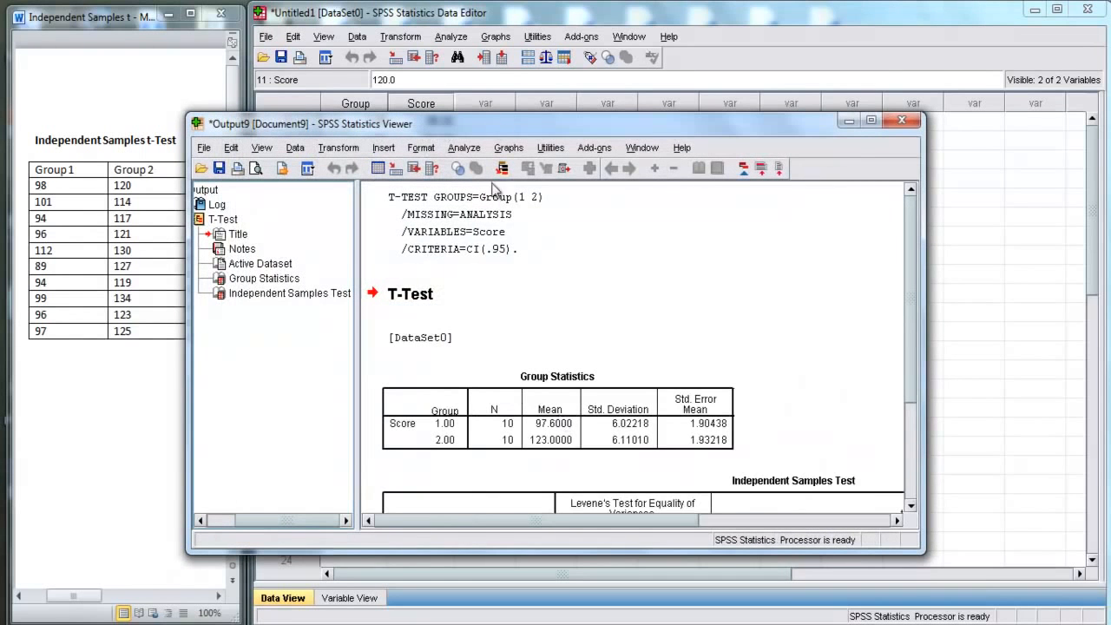
drag(583, 127, 575, 113)
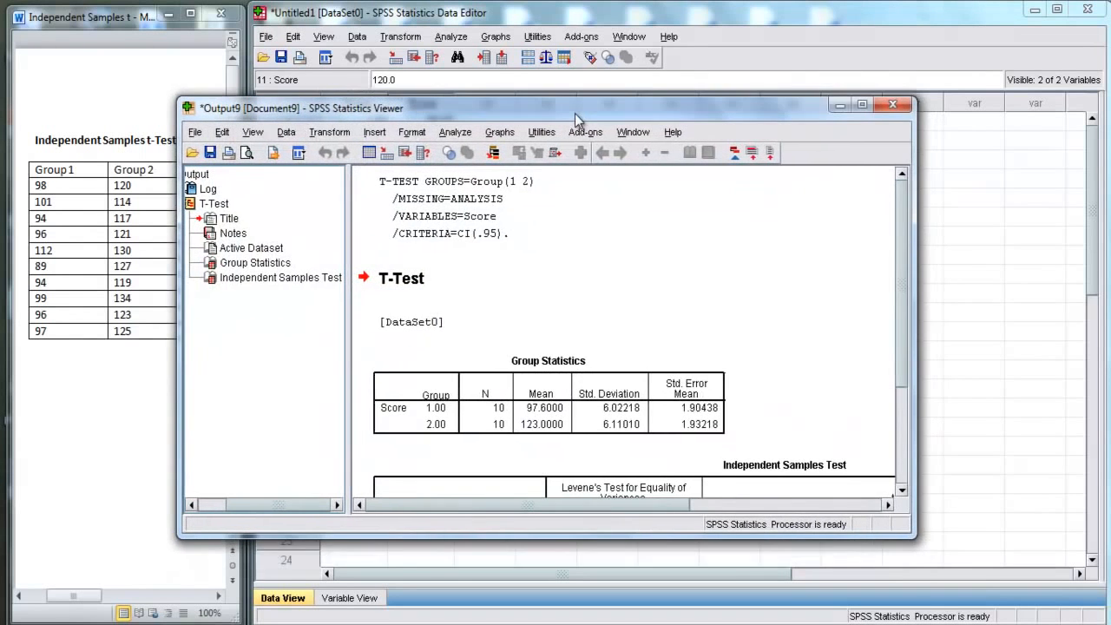
click(861, 105)
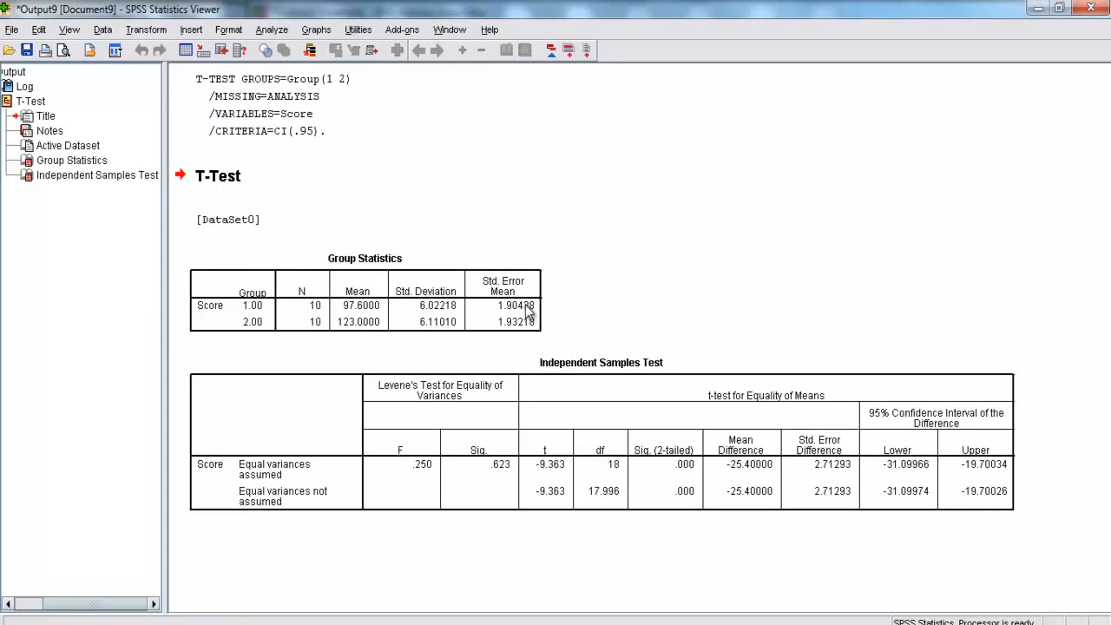
Step: Examine the full-precision Sig. (2-tailed) value for equal variances assumed in the Independent Samples Test table, and close the table editor
click(560, 379)
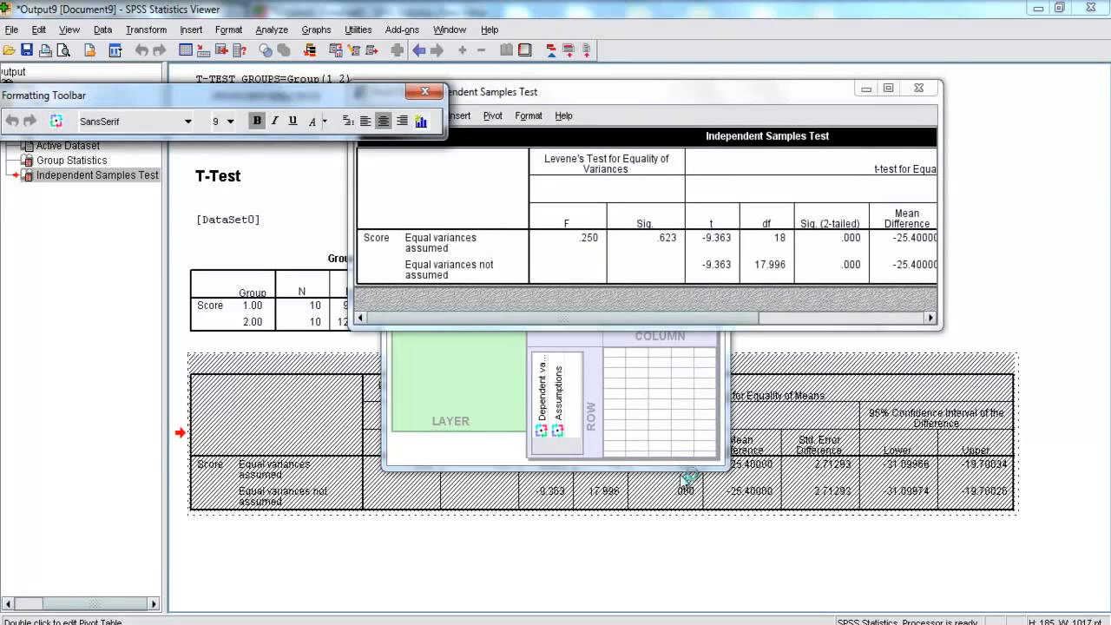
click(681, 469)
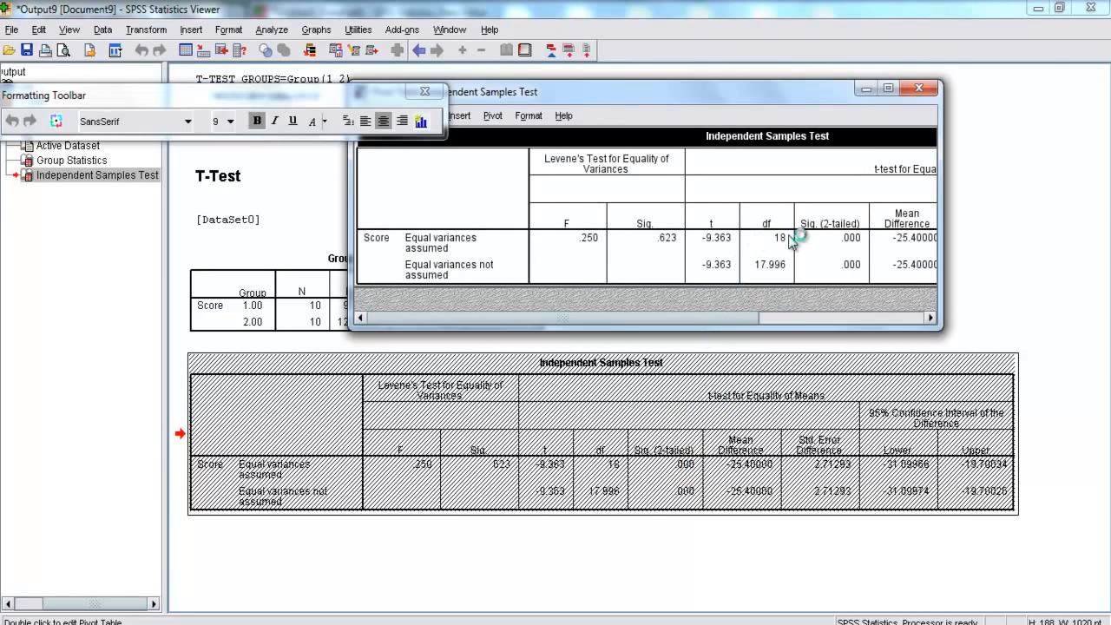
click(839, 241)
double_click(842, 246)
drag(744, 314, 845, 317)
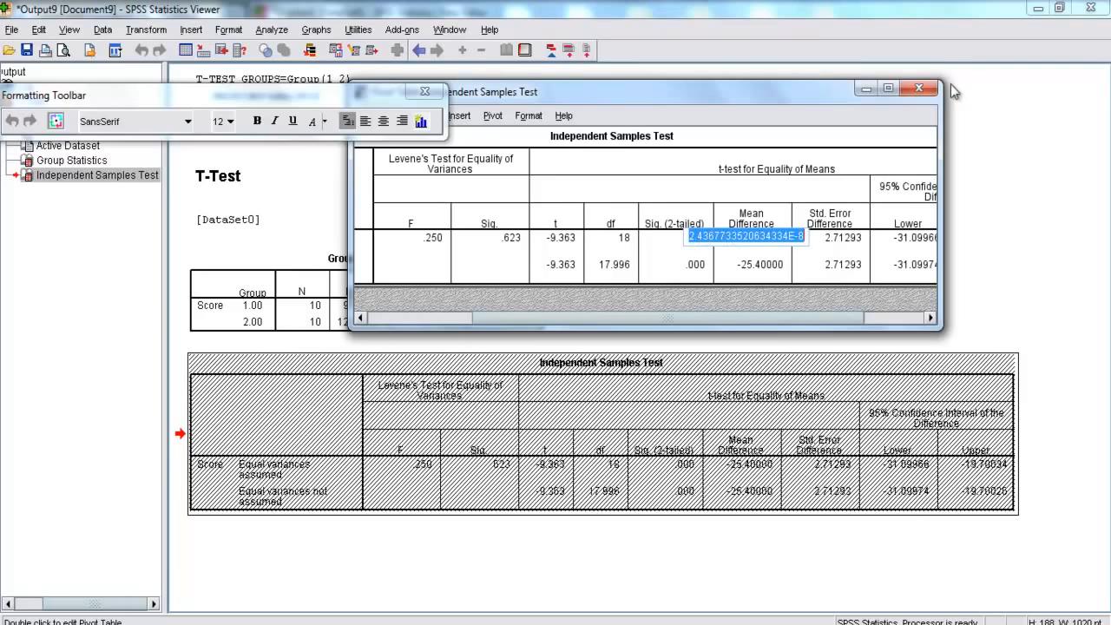
click(919, 88)
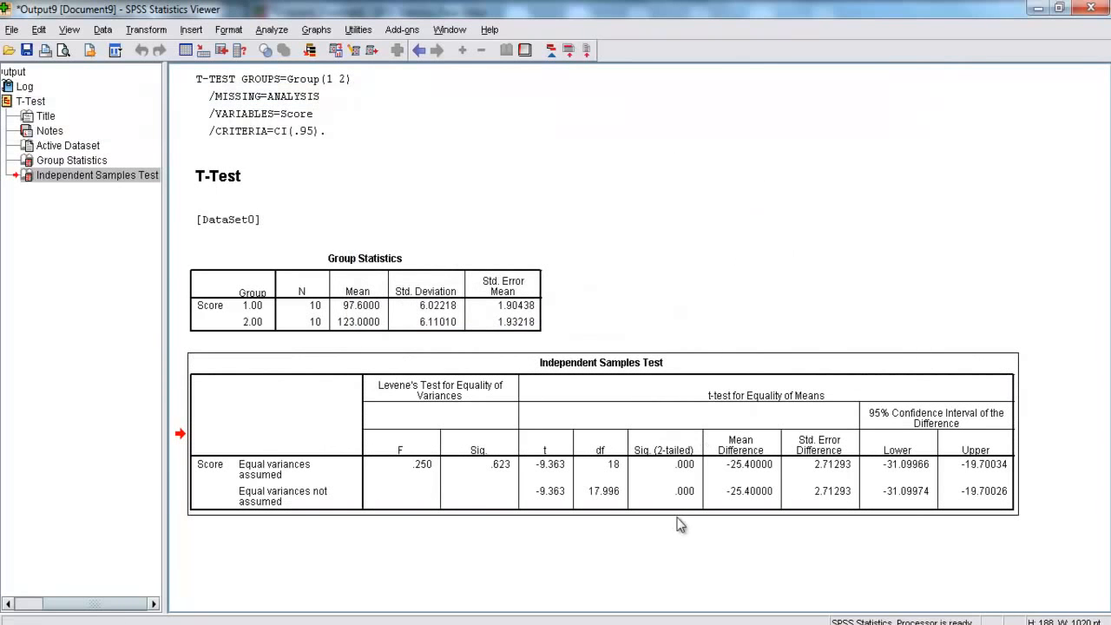